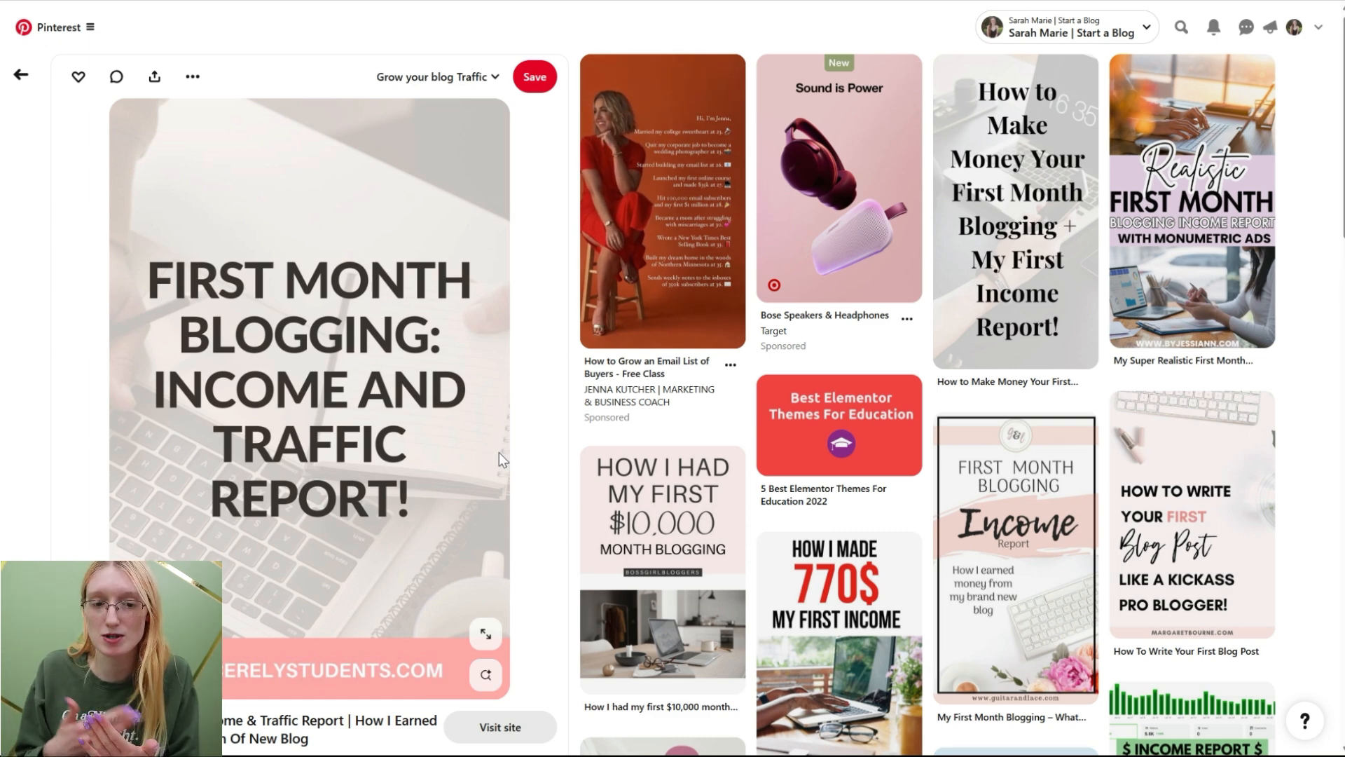
# Step: Browse Pinterest search results for blogging pin ideas
pyautogui.click(42, 92)
pyautogui.scroll(-5, 806, 188)
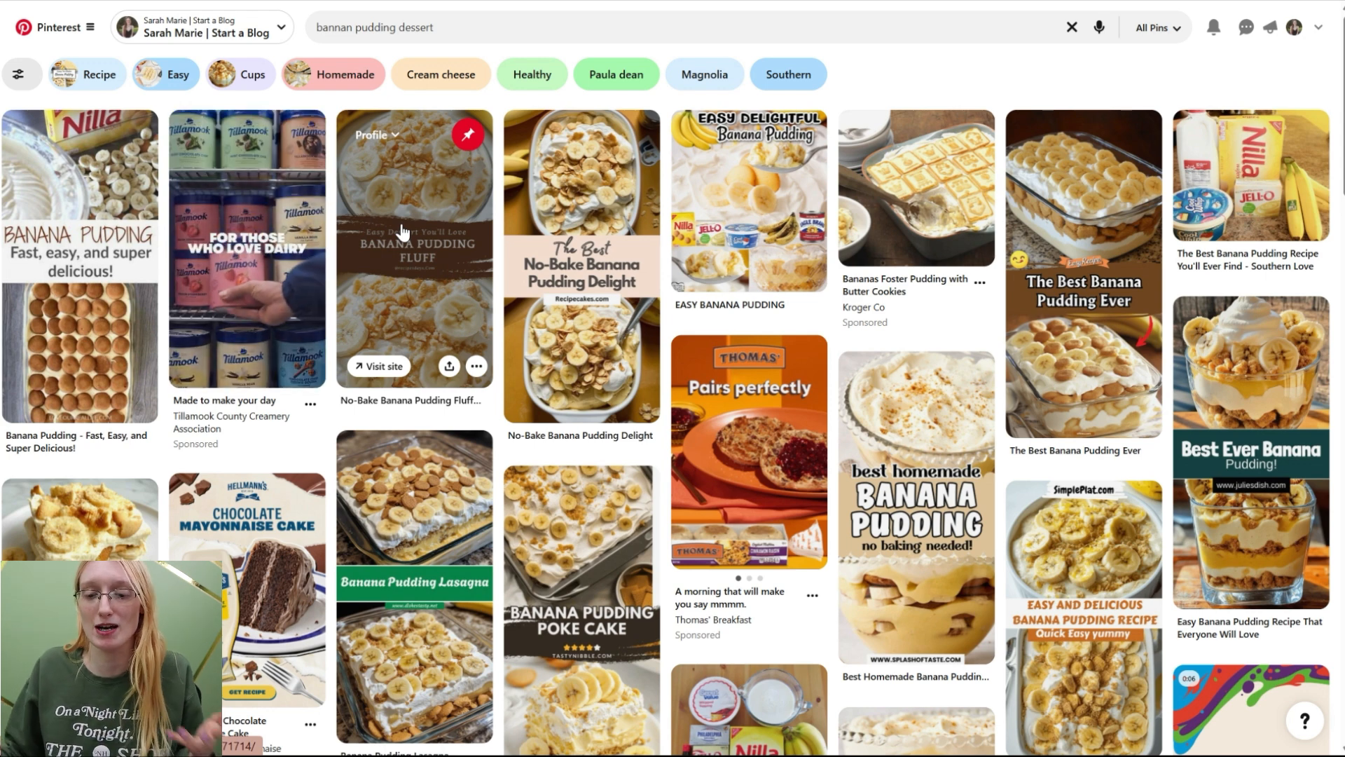
pyautogui.scroll(-1, 1129, 505)
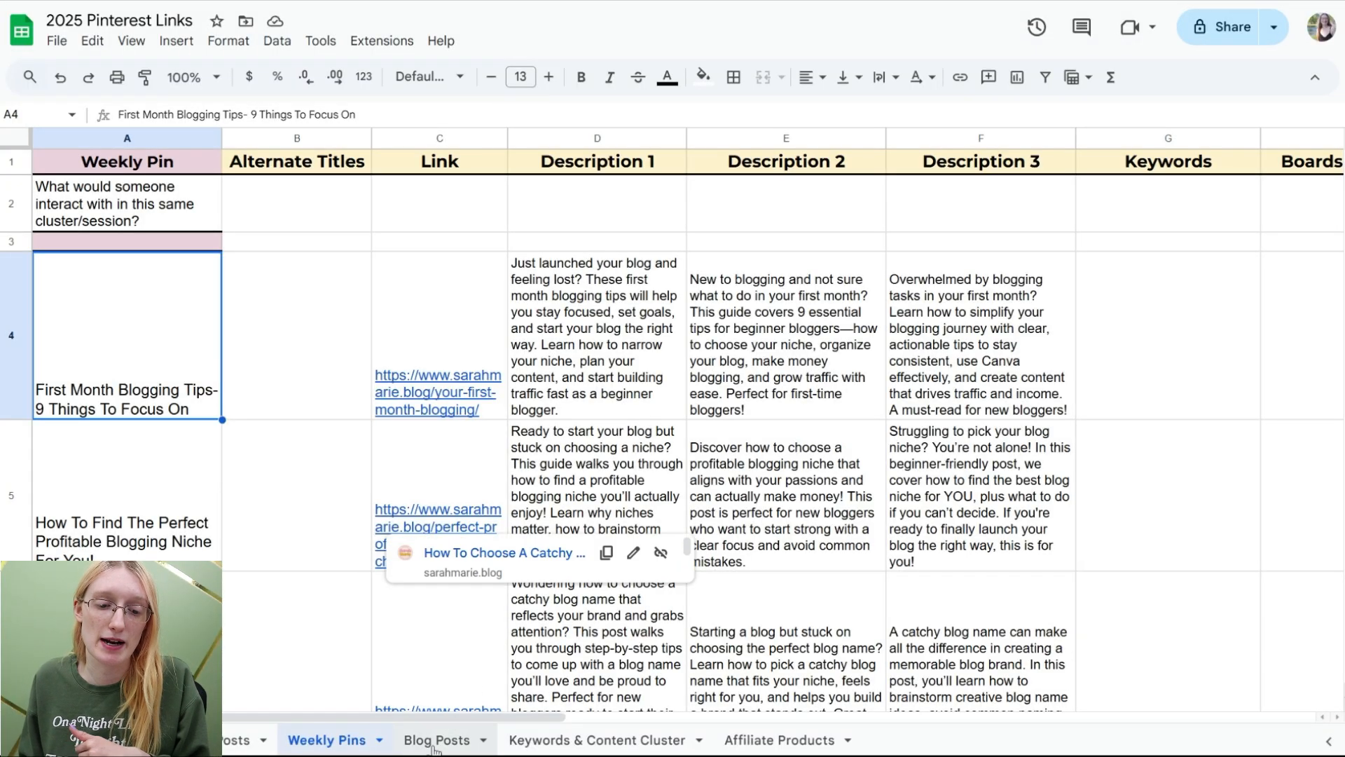
# Step: Open the Blog Posts sheet and browse Pinterest results for first month blogging tips
pyautogui.click(435, 742)
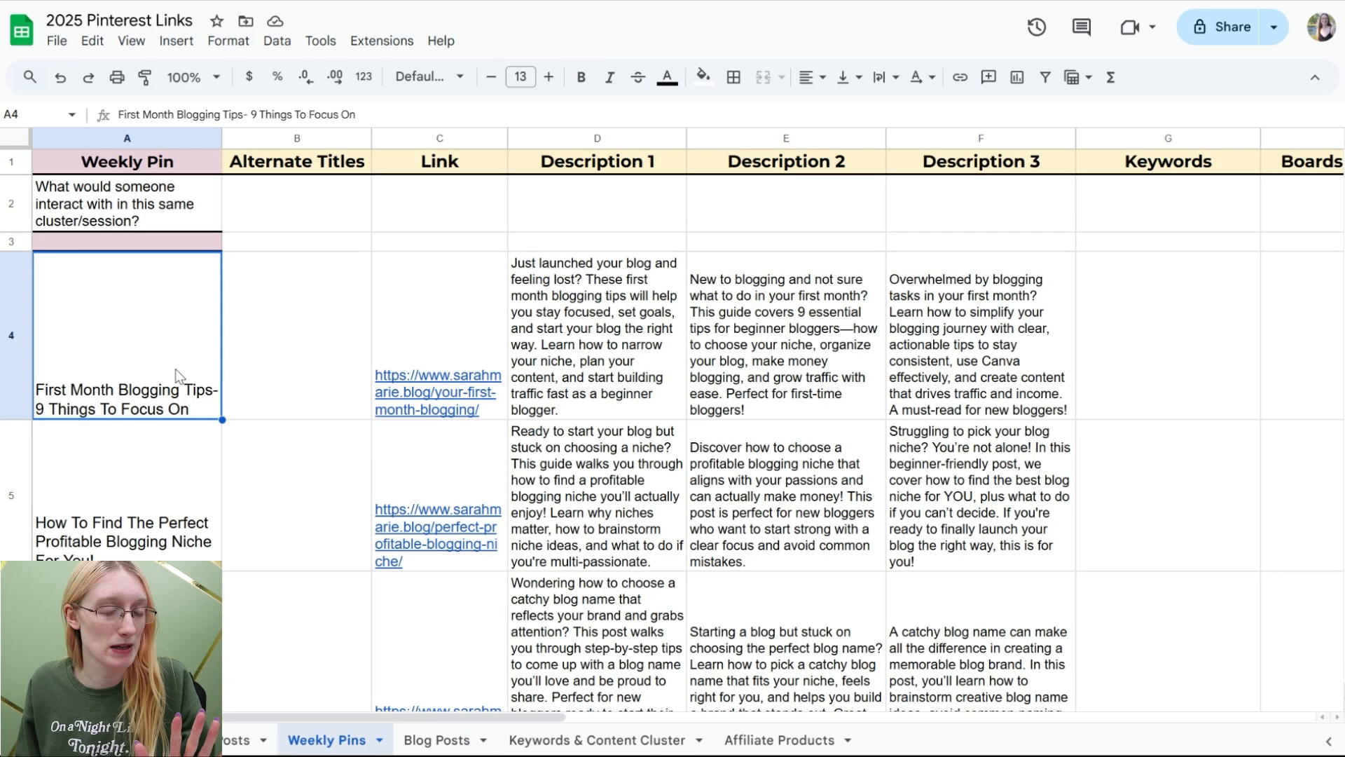
pyautogui.scroll(-1, 176, 370)
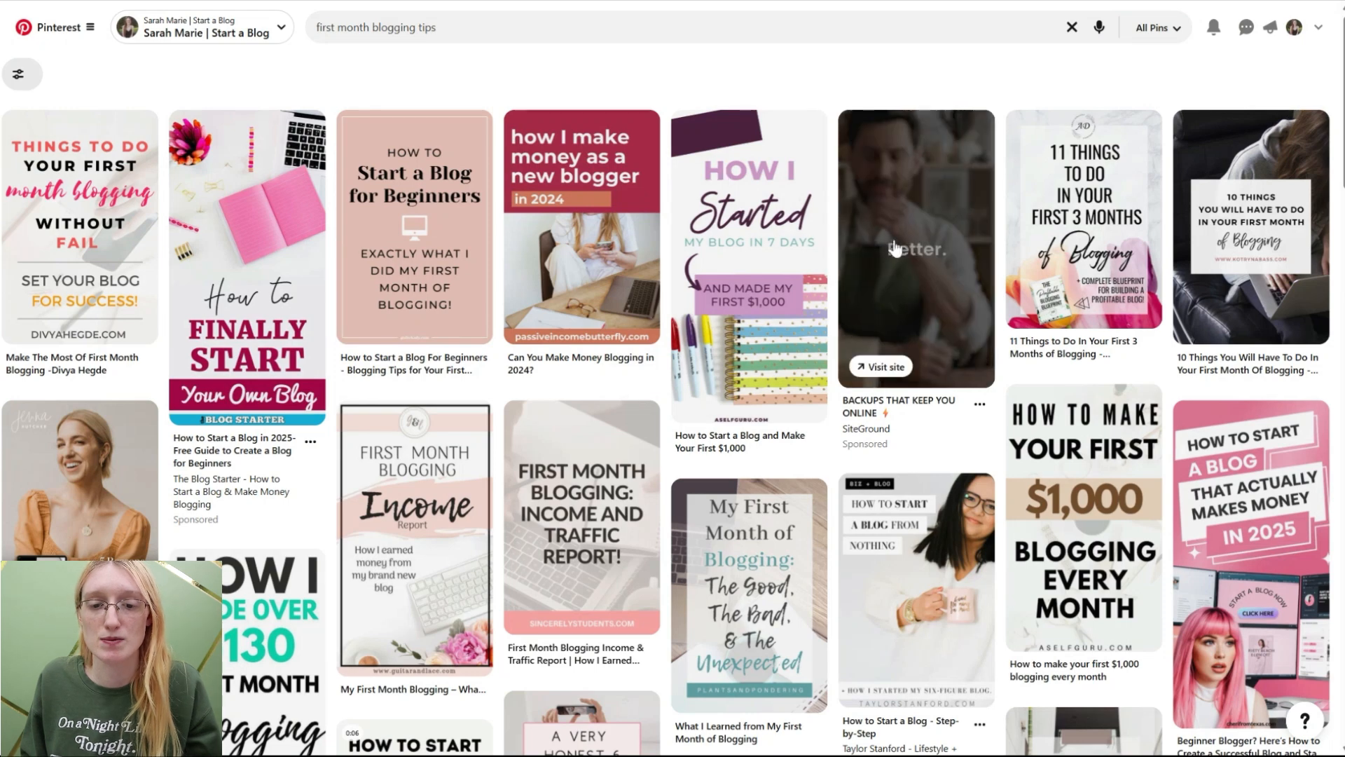
pyautogui.scroll(-4, 420, 371)
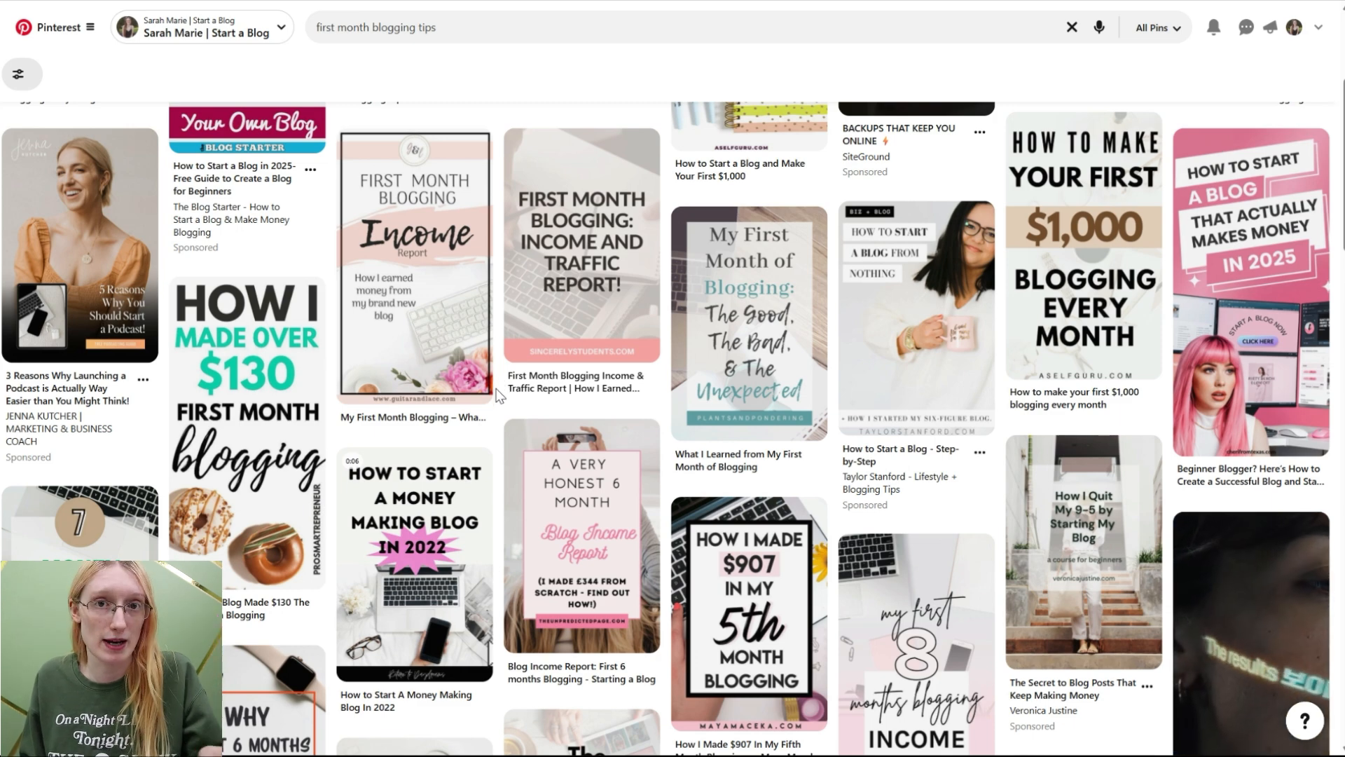
pyautogui.moveTo(465, 283)
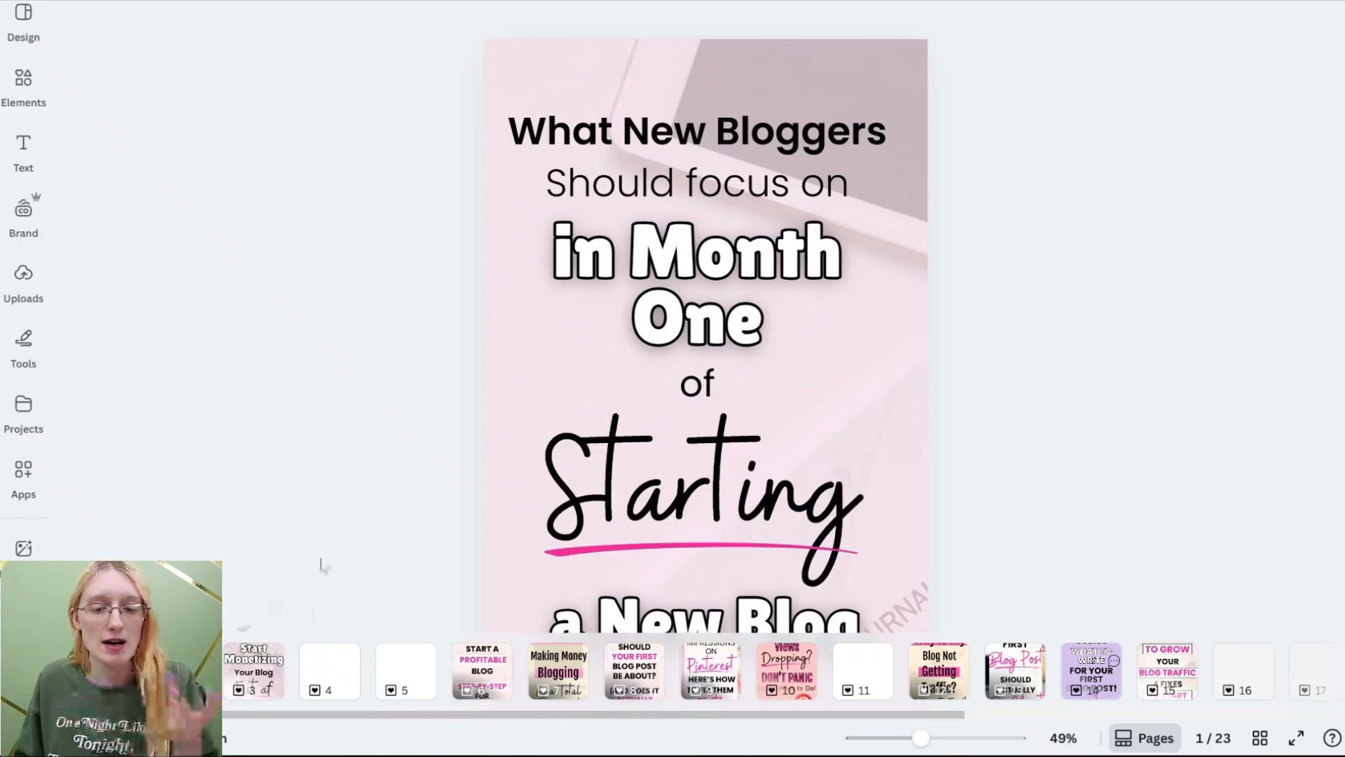
# Step: Flip through the pin design pages of the Canva project one by one
pyautogui.moveTo(921, 740); pyautogui.dragTo(903, 739)
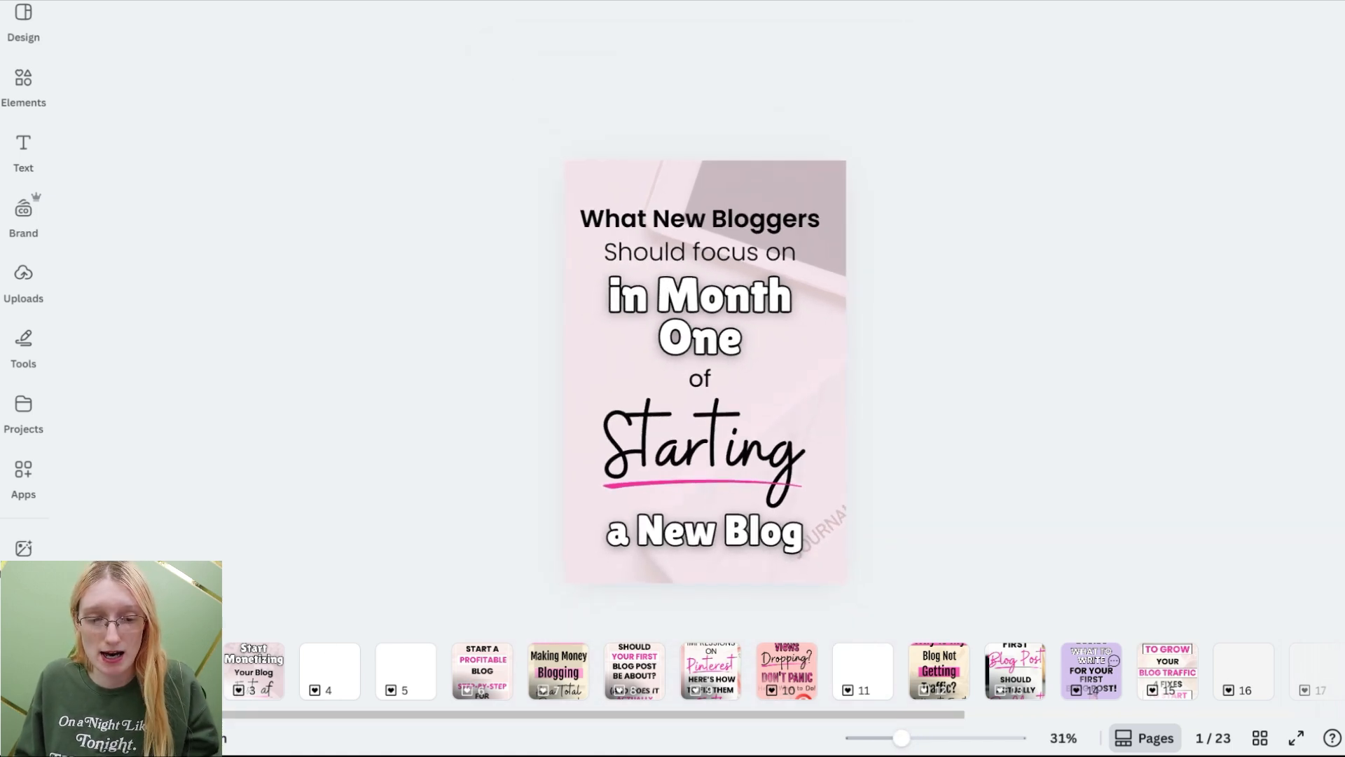
pyautogui.click(246, 671)
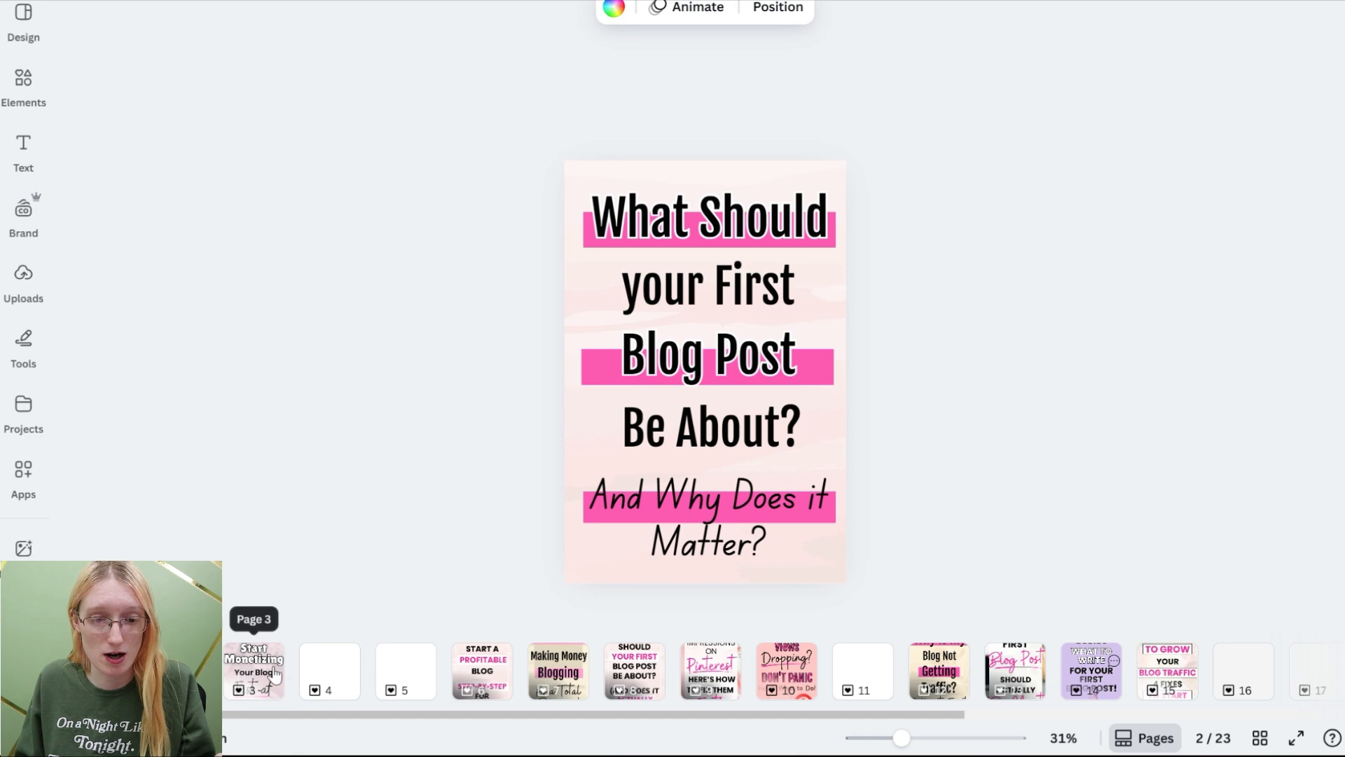
pyautogui.click(271, 676)
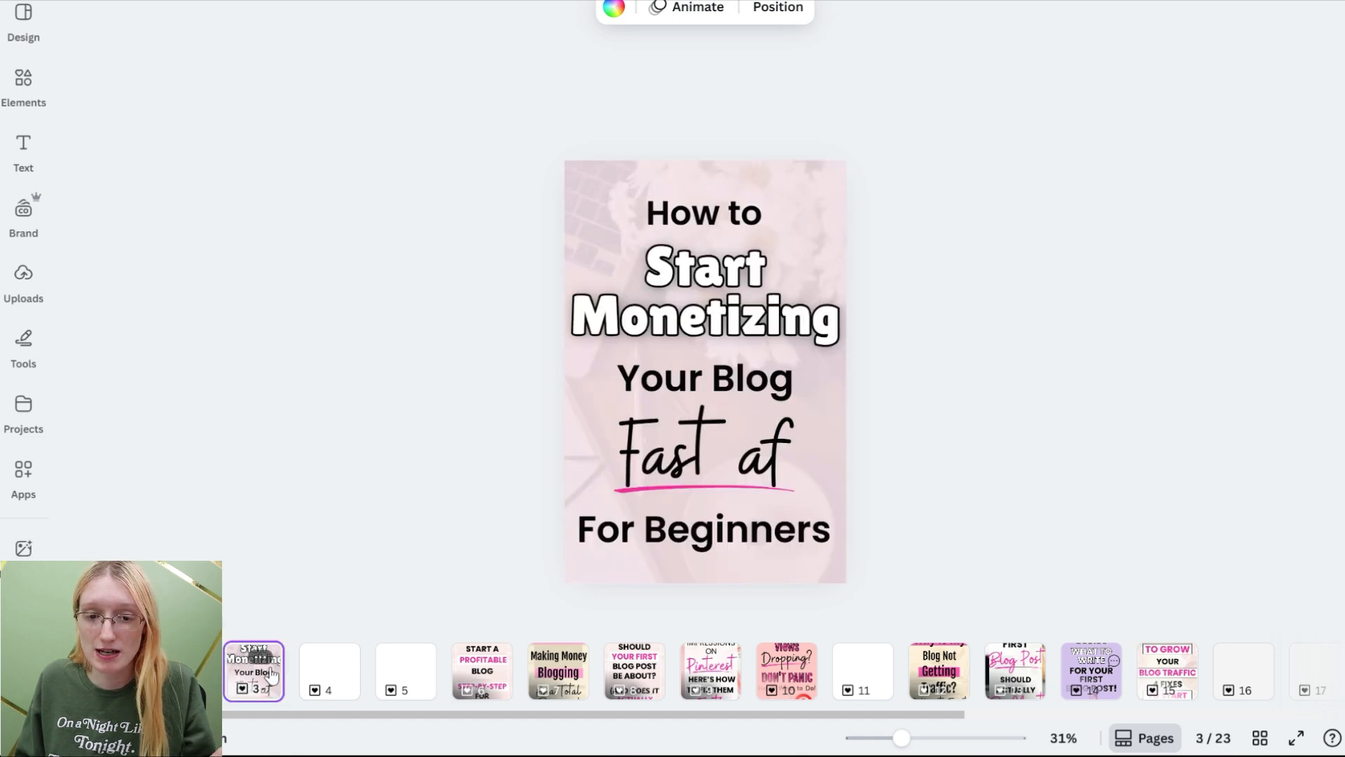
pyautogui.click(477, 679)
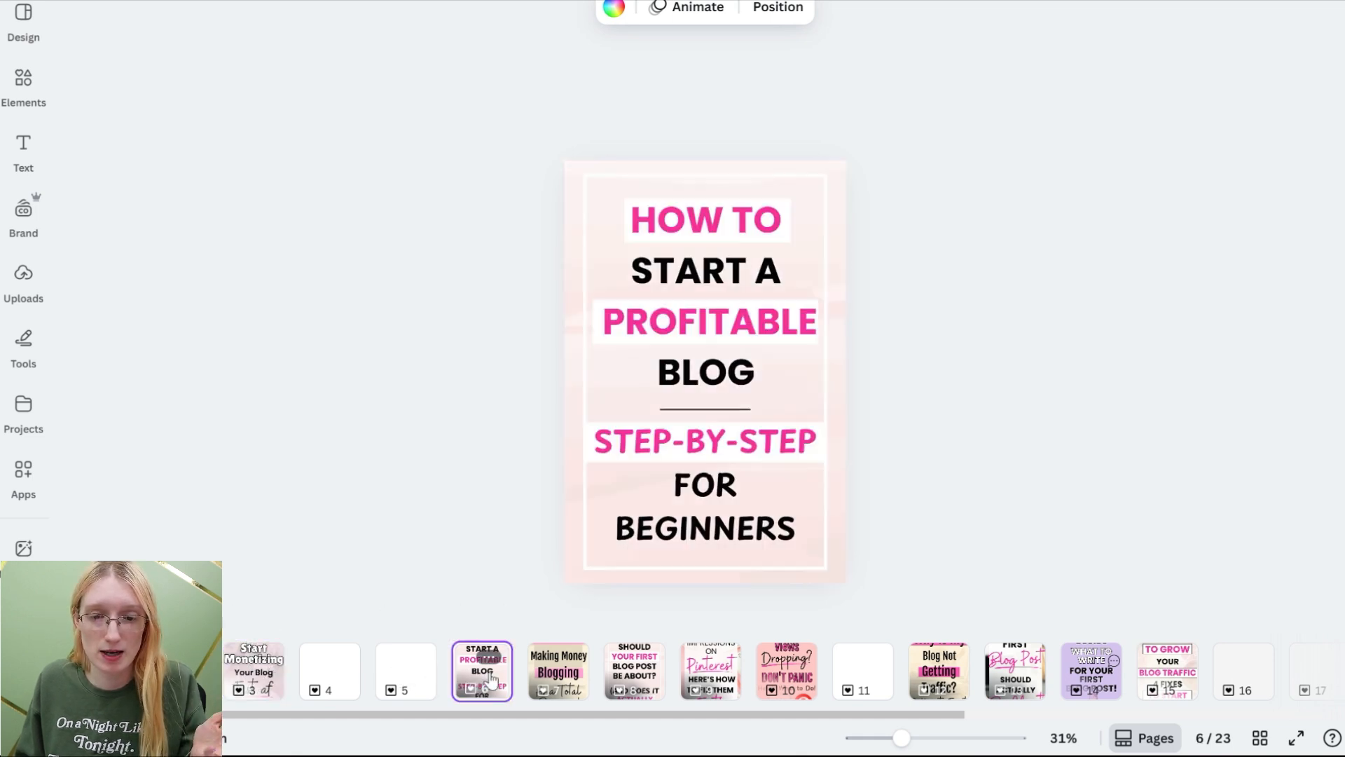
pyautogui.click(557, 681)
pyautogui.click(655, 690)
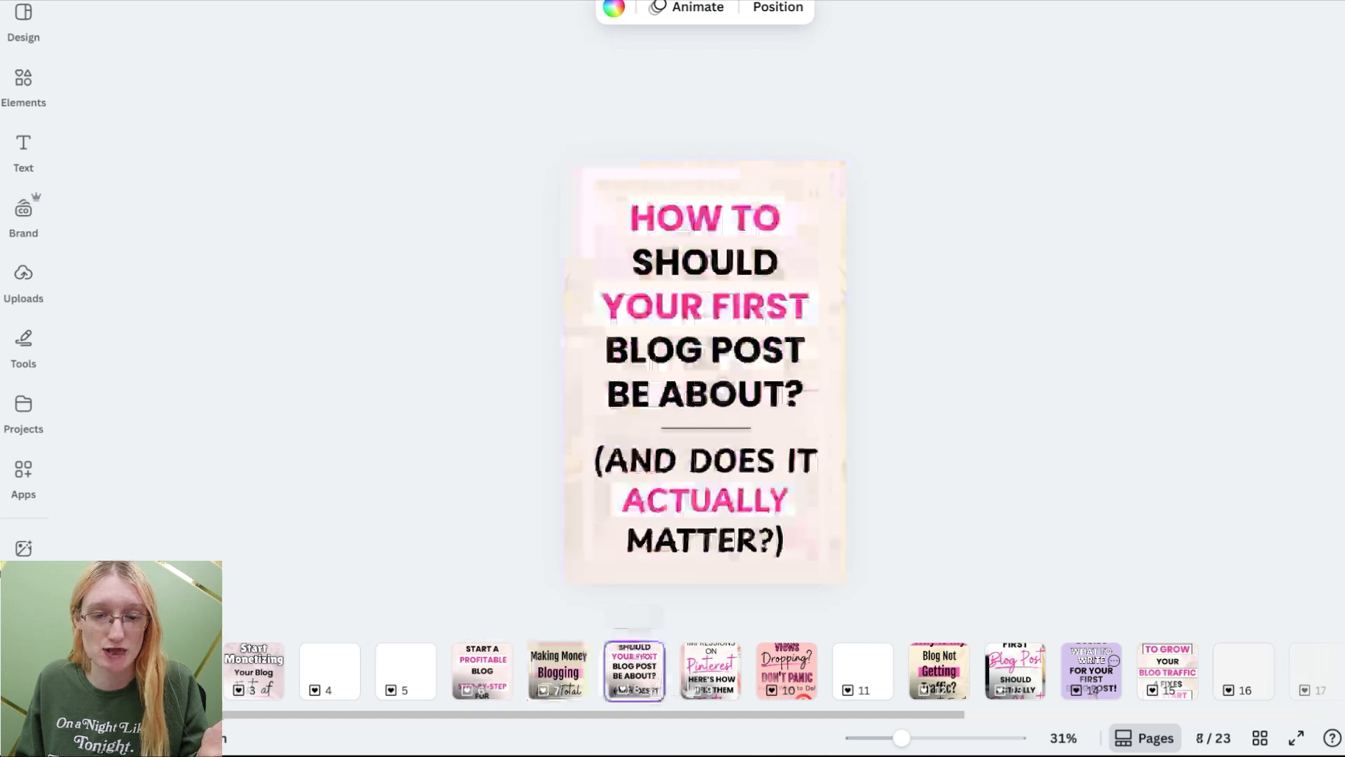
pyautogui.click(735, 683)
pyautogui.click(801, 686)
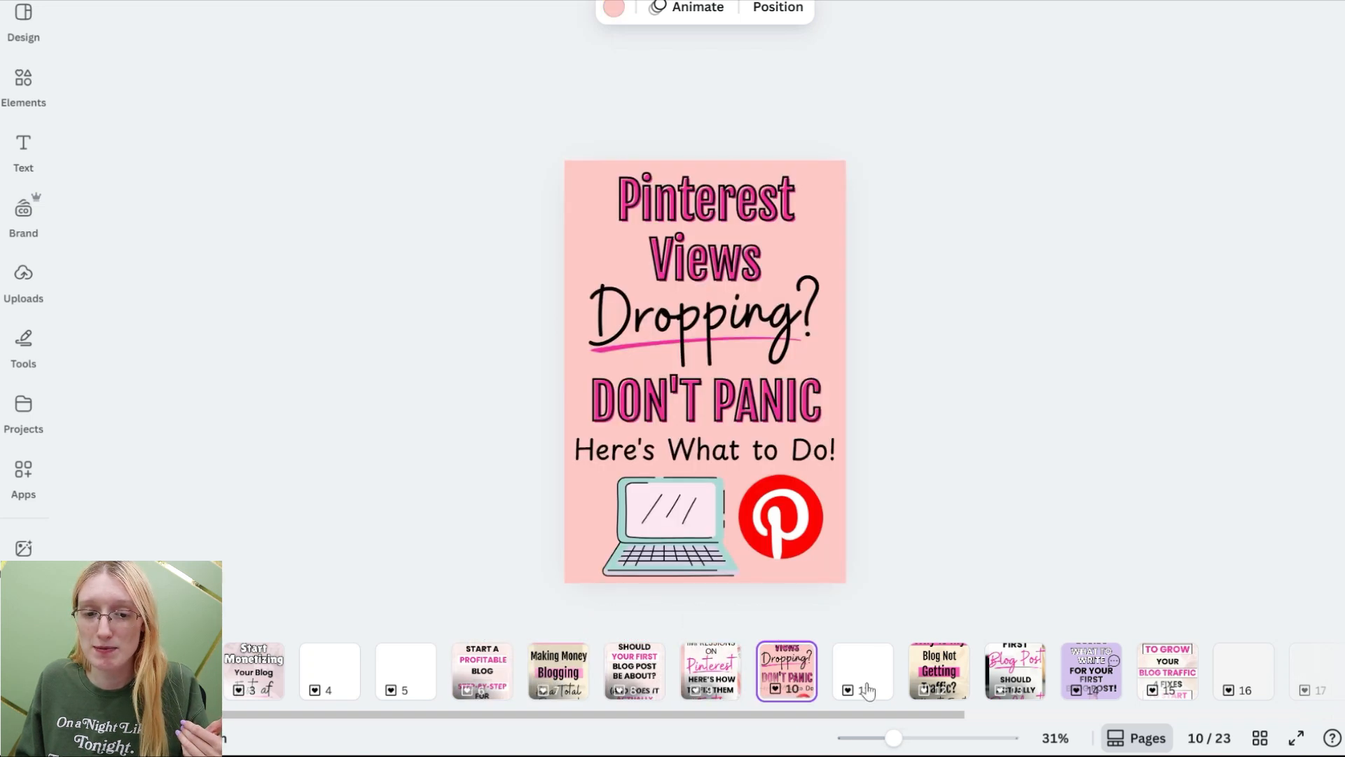
pyautogui.click(936, 685)
pyautogui.click(1016, 676)
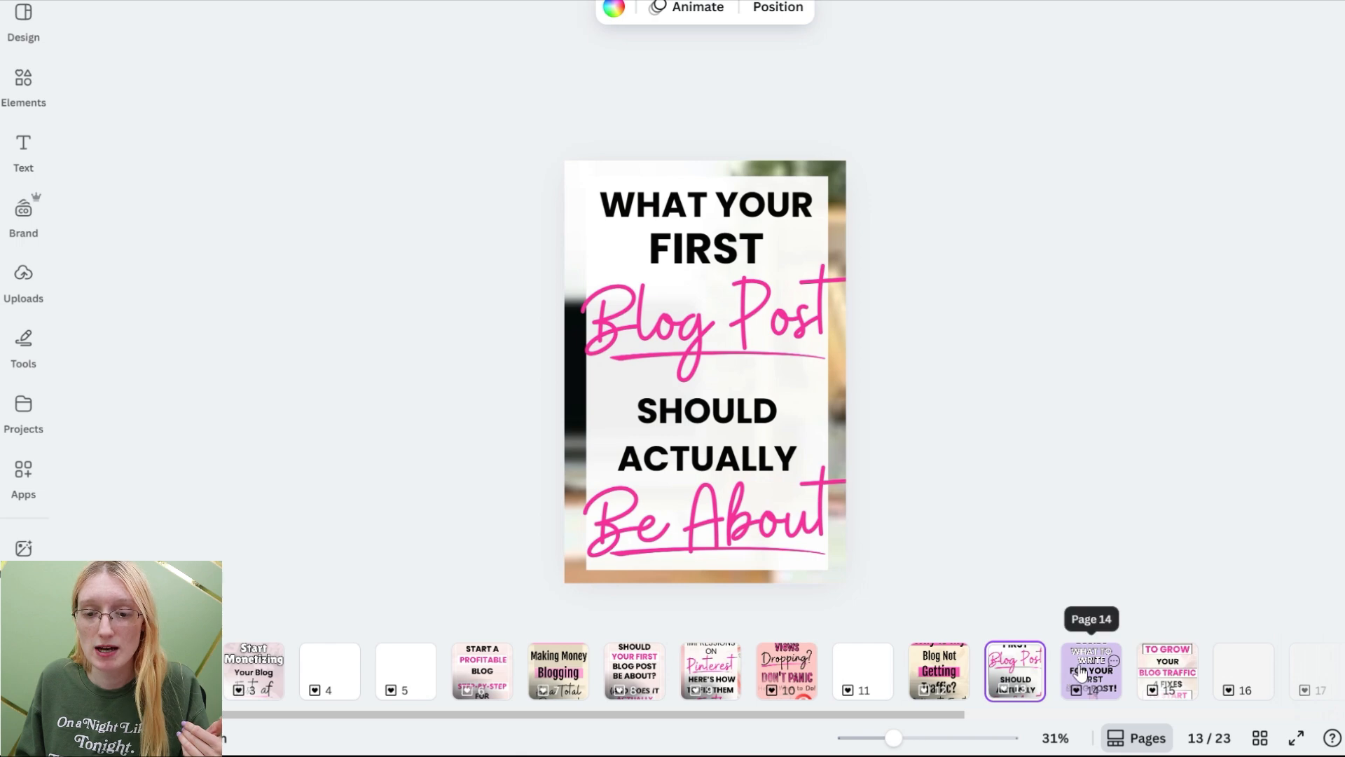
pyautogui.click(1084, 671)
pyautogui.click(1149, 676)
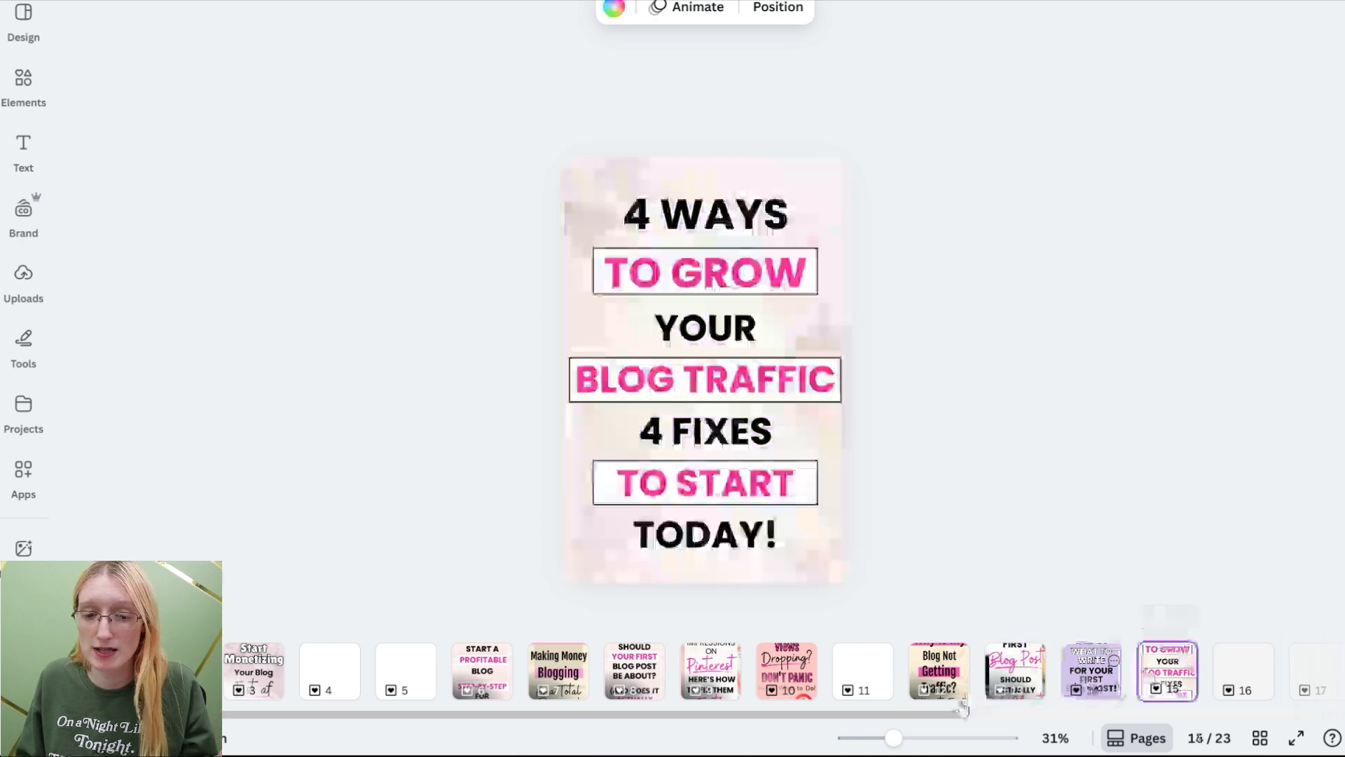
# Step: Review the page grid of pin designs and blog title templates in the Canva project
pyautogui.moveTo(961, 714); pyautogui.dragTo(1331, 714)
pyautogui.click(1223, 673)
pyautogui.click(1133, 662)
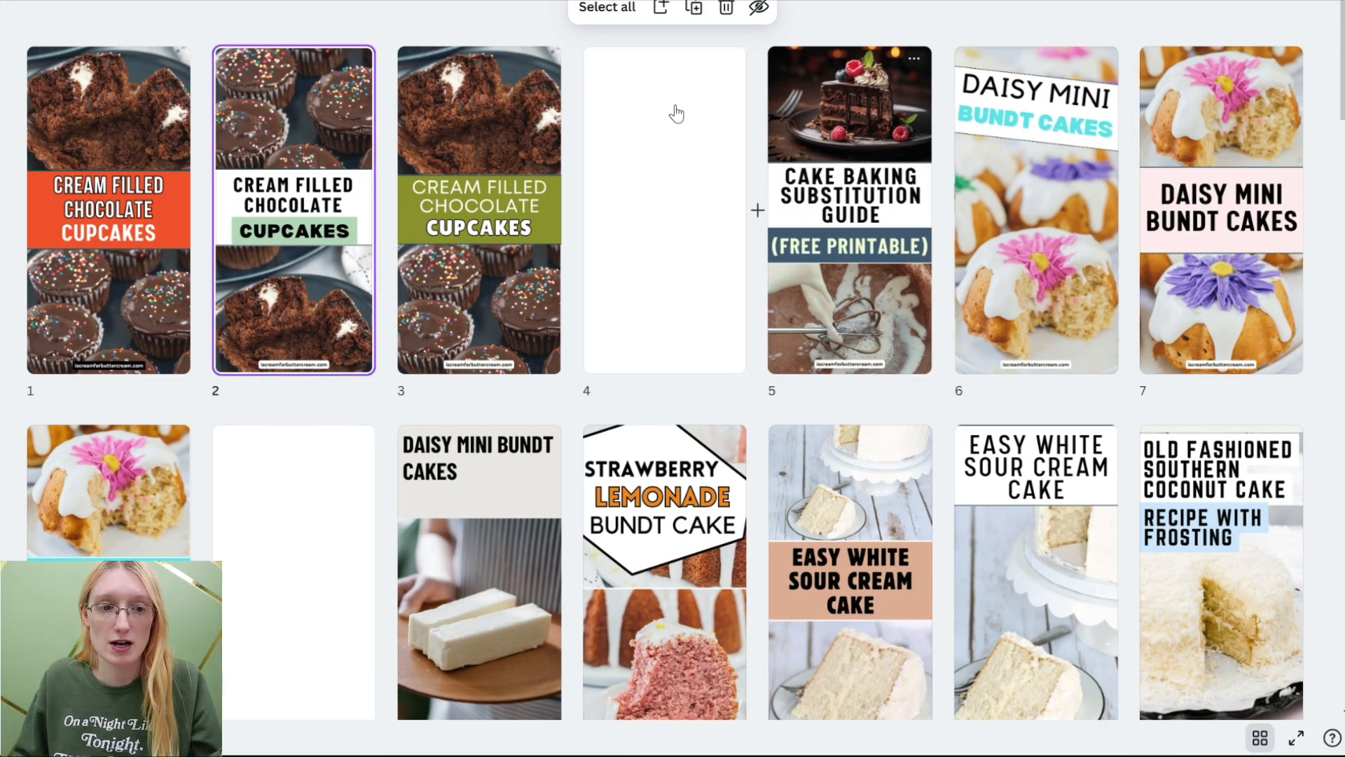
pyautogui.scroll(-9, 601, 338)
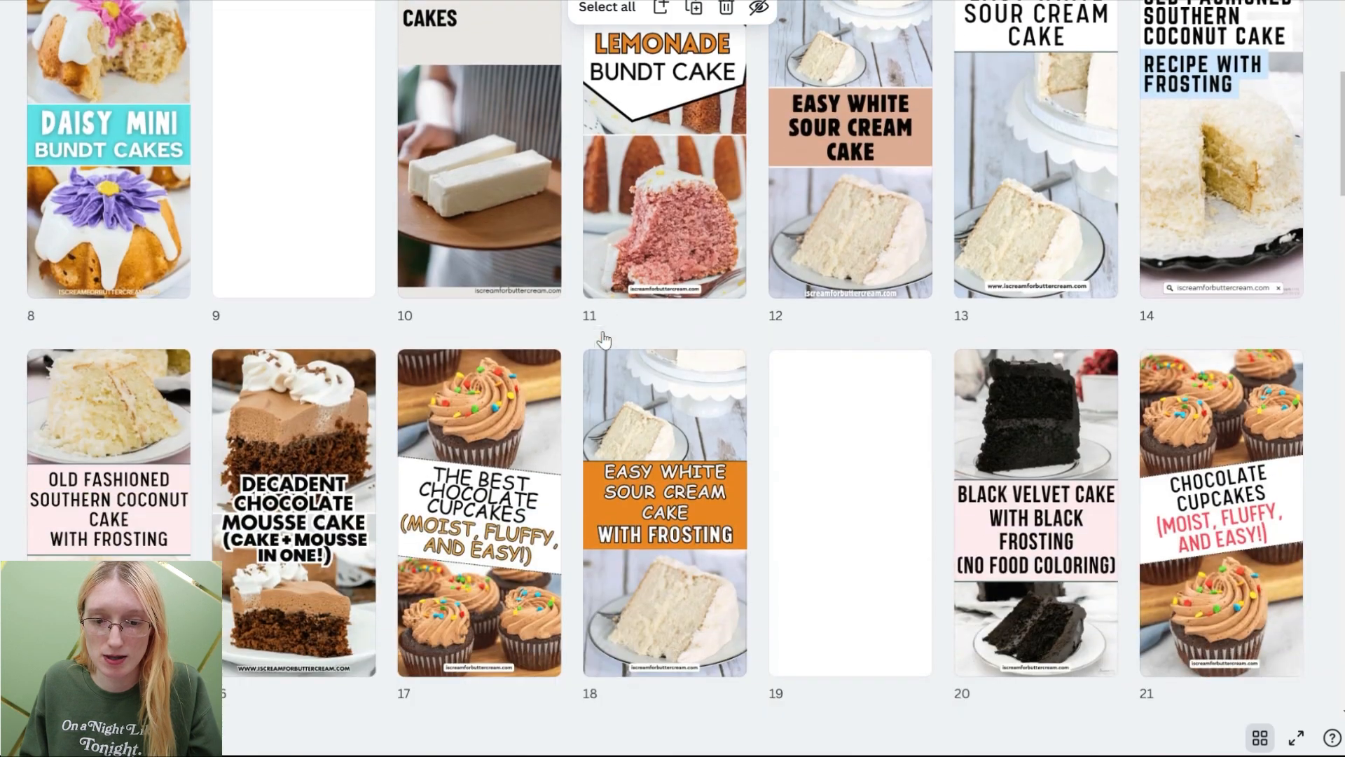
pyautogui.scroll(-9, 603, 340)
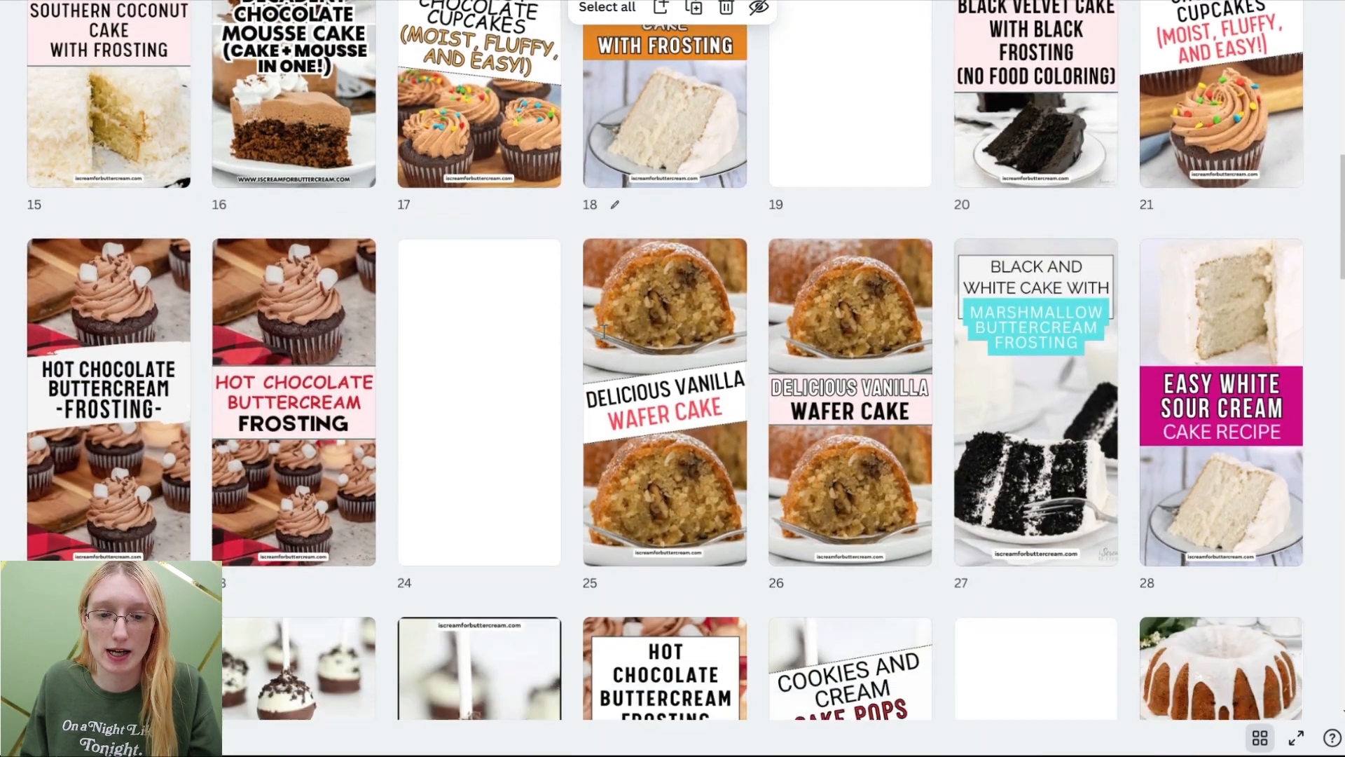
pyautogui.scroll(-4, 602, 339)
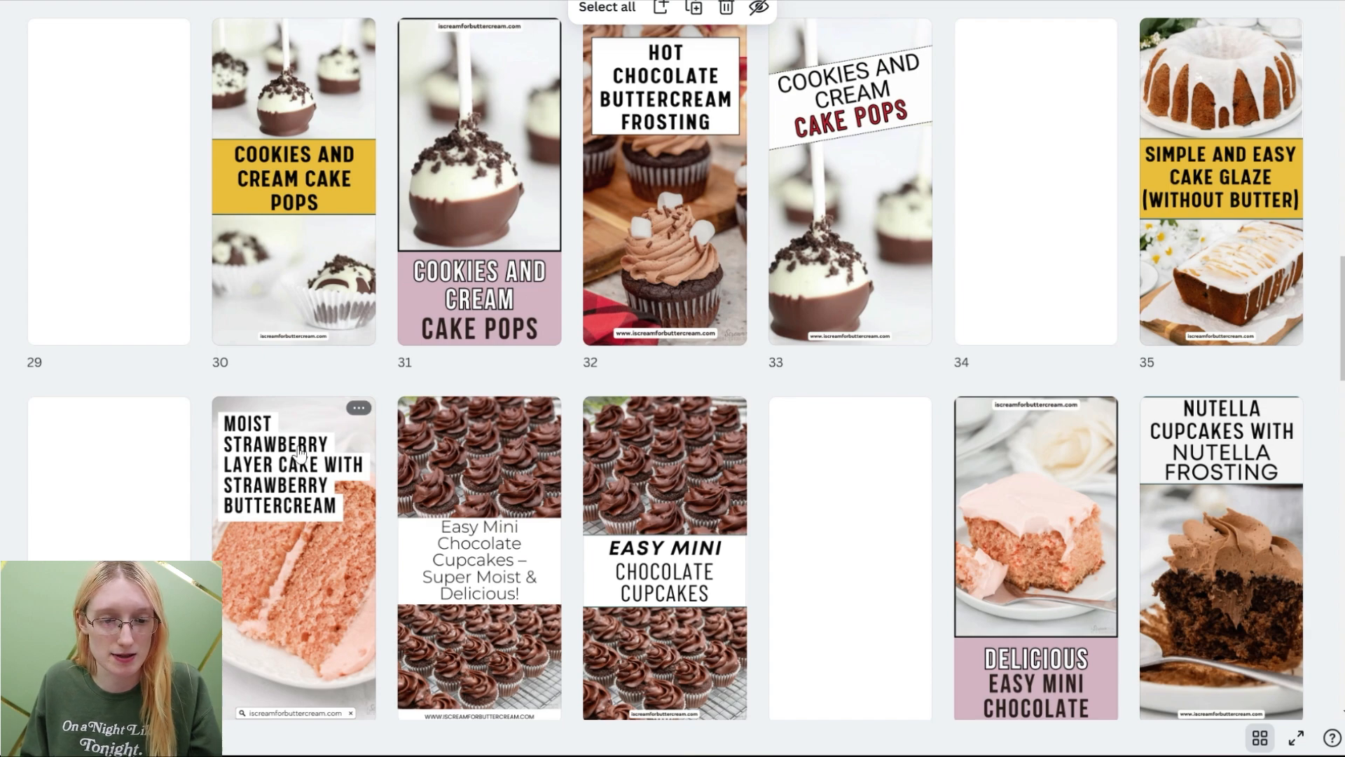
pyautogui.scroll(-20, 517, 285)
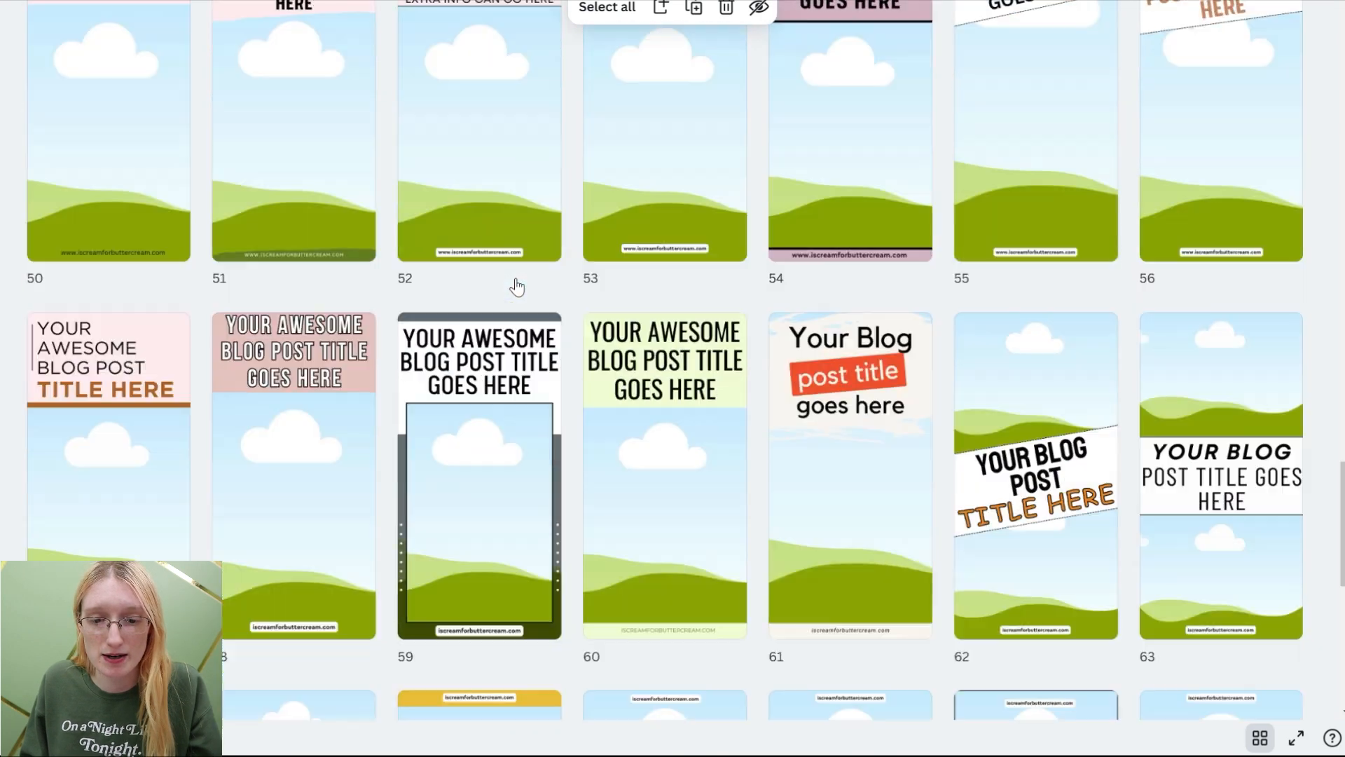
pyautogui.scroll(-7, 516, 285)
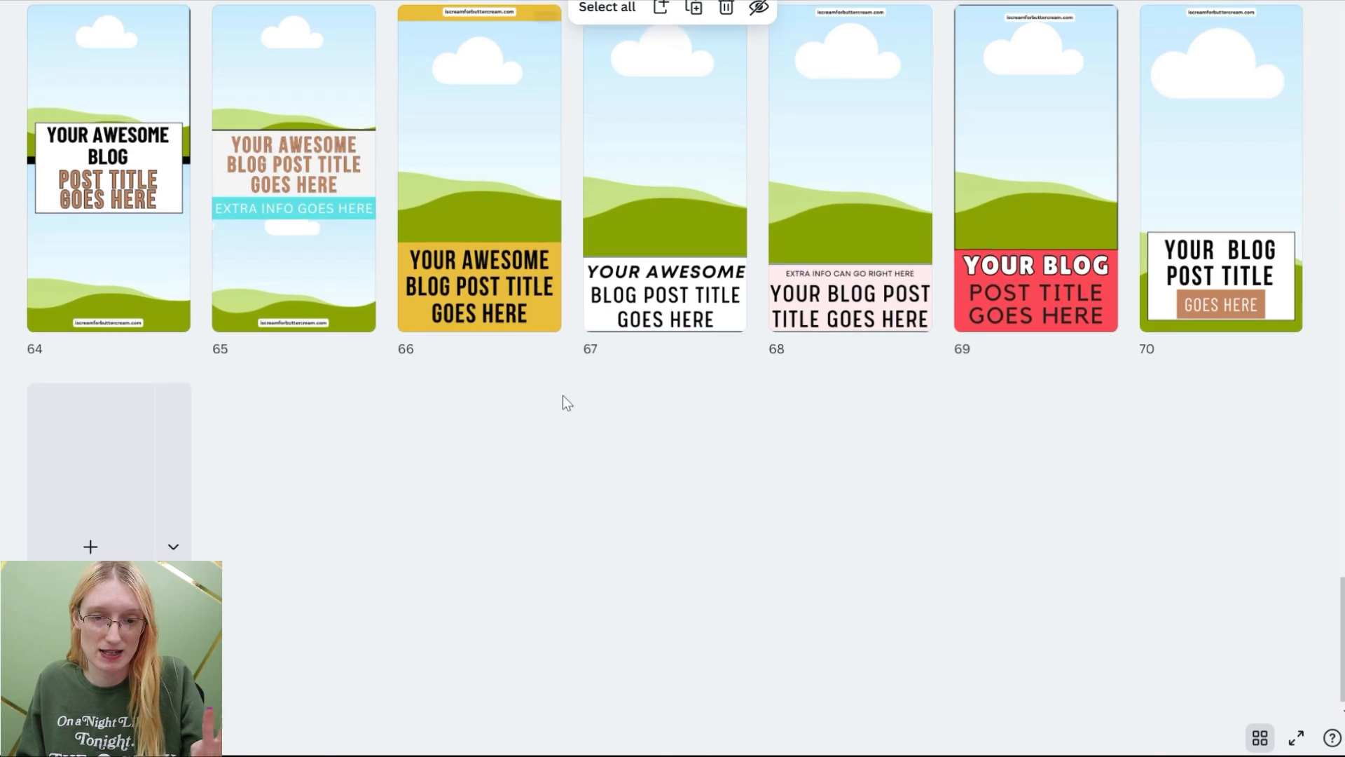
pyautogui.scroll(6, 565, 399)
pyautogui.scroll(17, 578, 428)
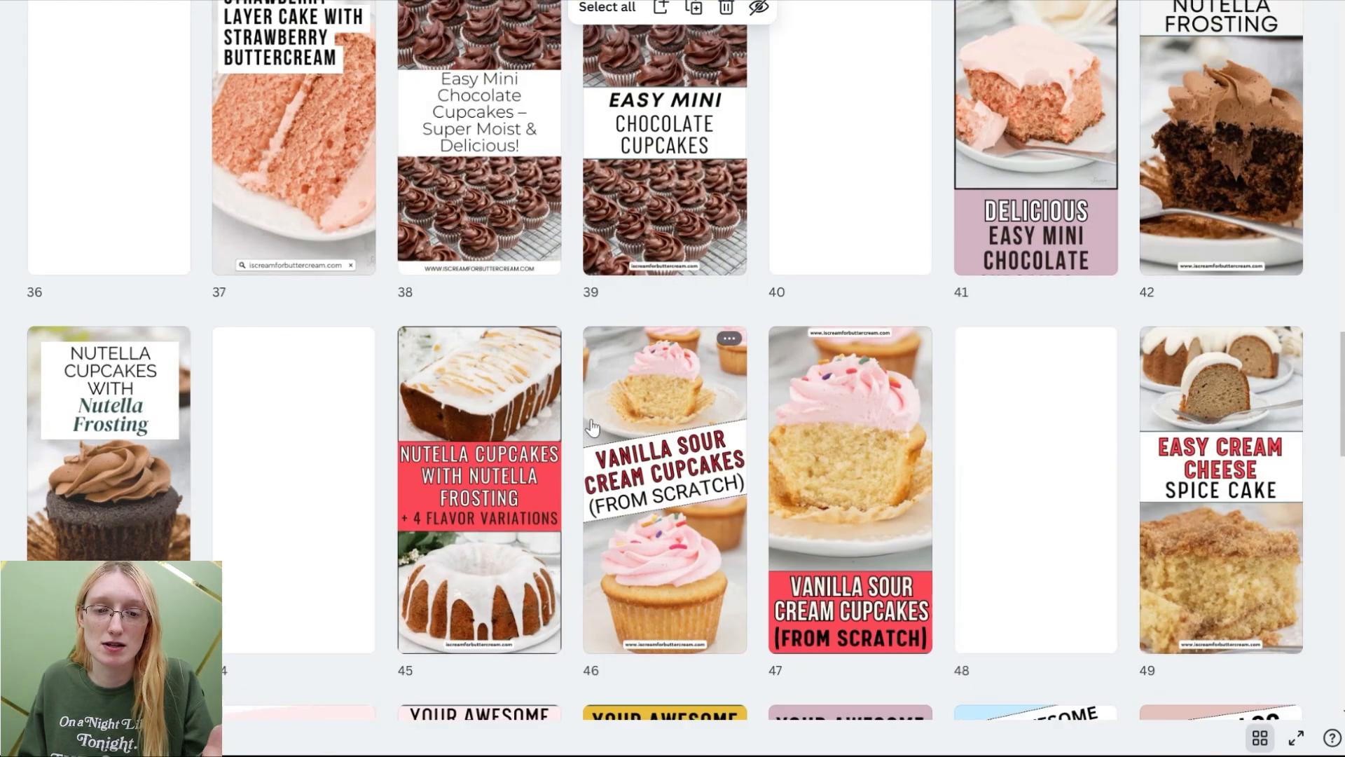
pyautogui.scroll(6, 592, 428)
pyautogui.moveTo(577, 522)
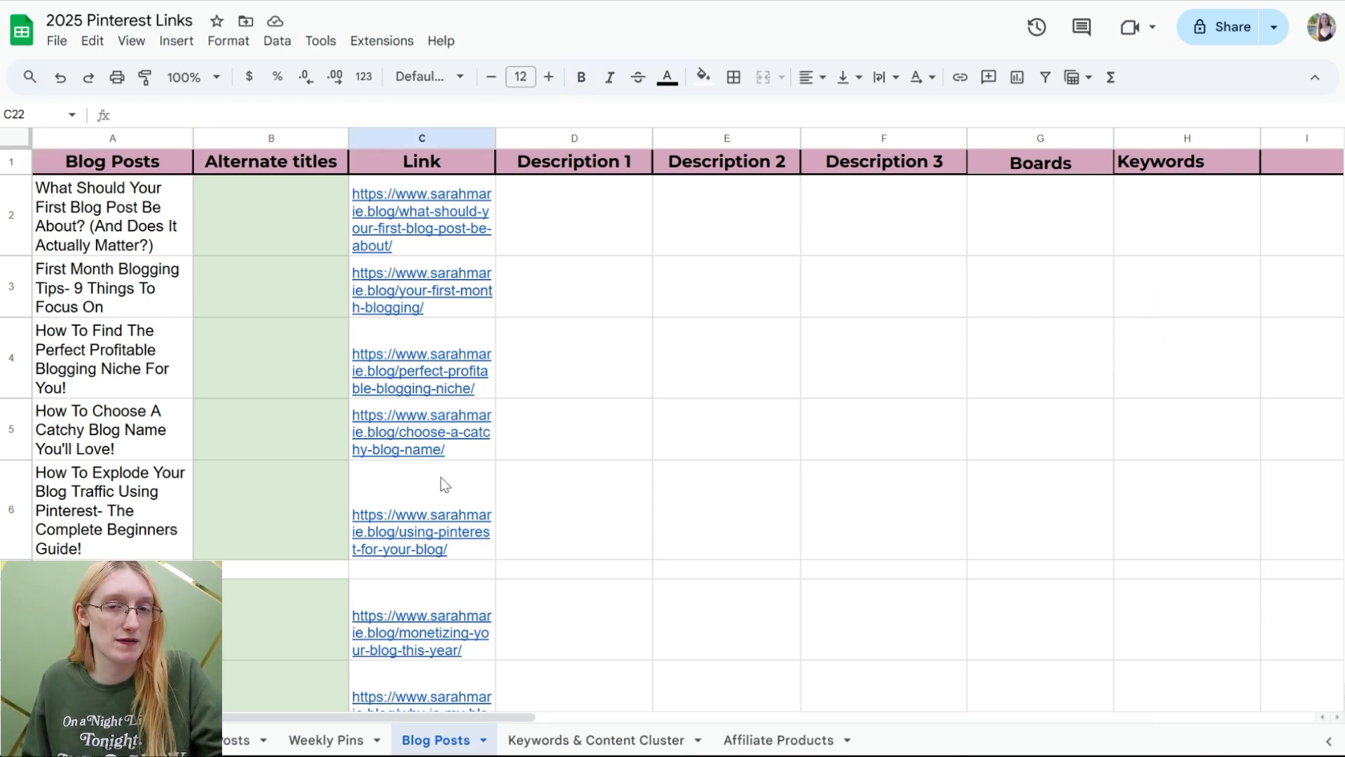
# Step: Copy the Blog Posts rows for the WordPress setup and first blog post guides into row 14 of Weekly Pins, then select their description cells
pyautogui.moveTo(440, 477)
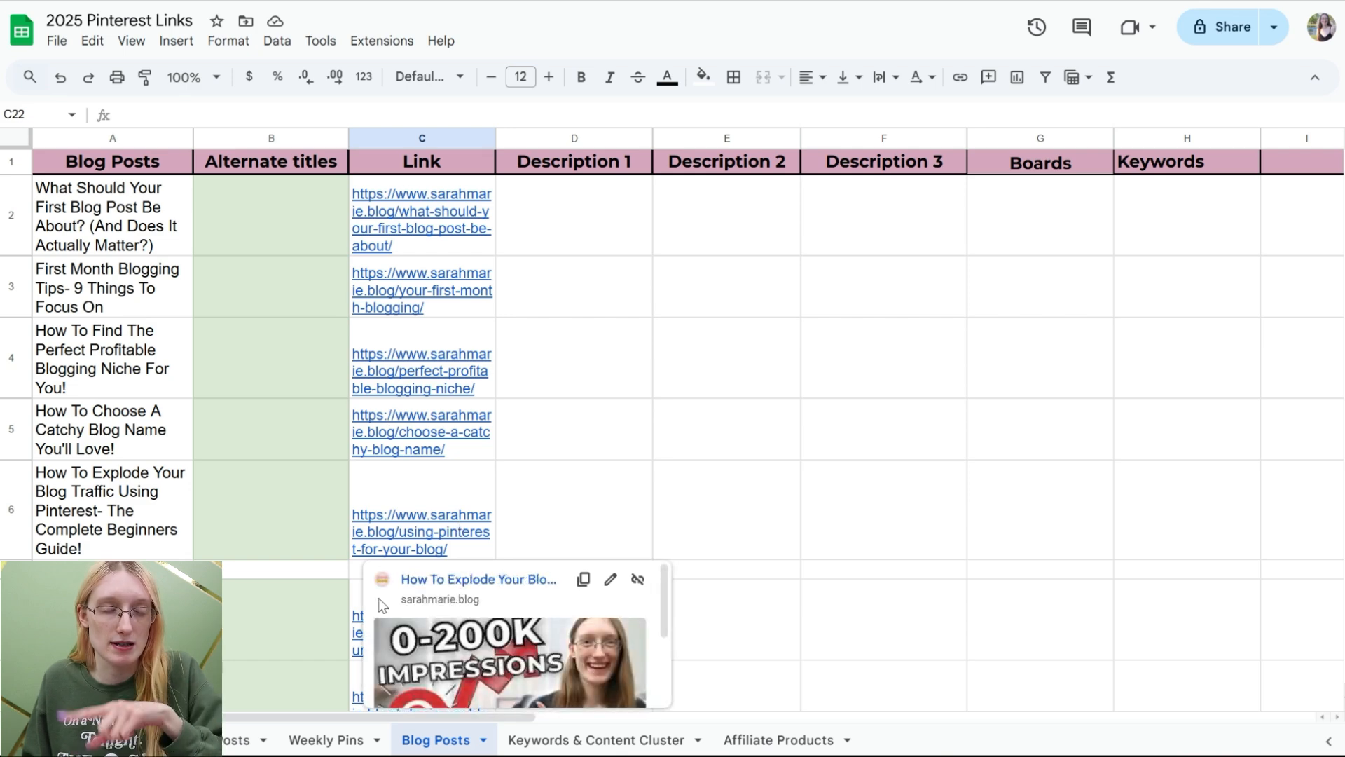
pyautogui.scroll(-5, 231, 442)
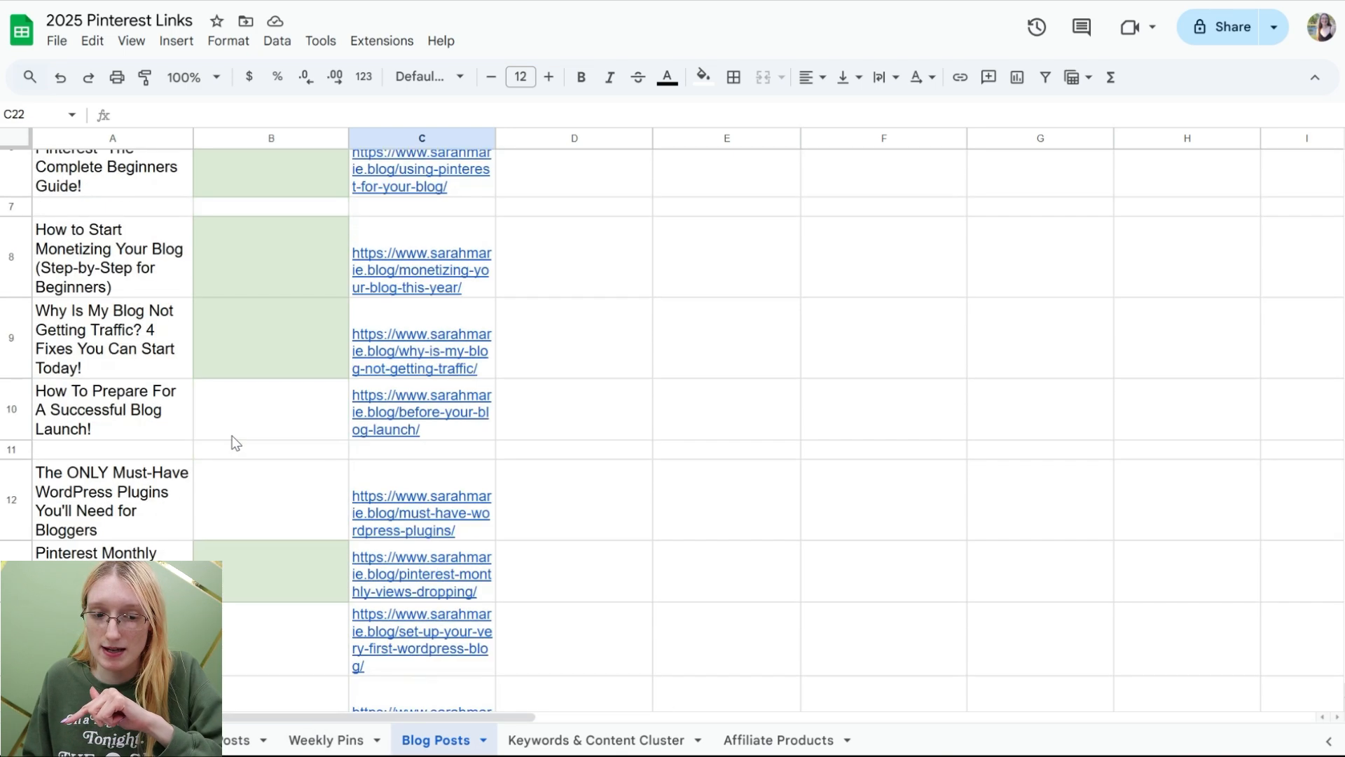
pyautogui.moveTo(8, 442); pyautogui.dragTo(10, 519)
pyautogui.hotkey('ctrl', 'c')
pyautogui.click(359, 739)
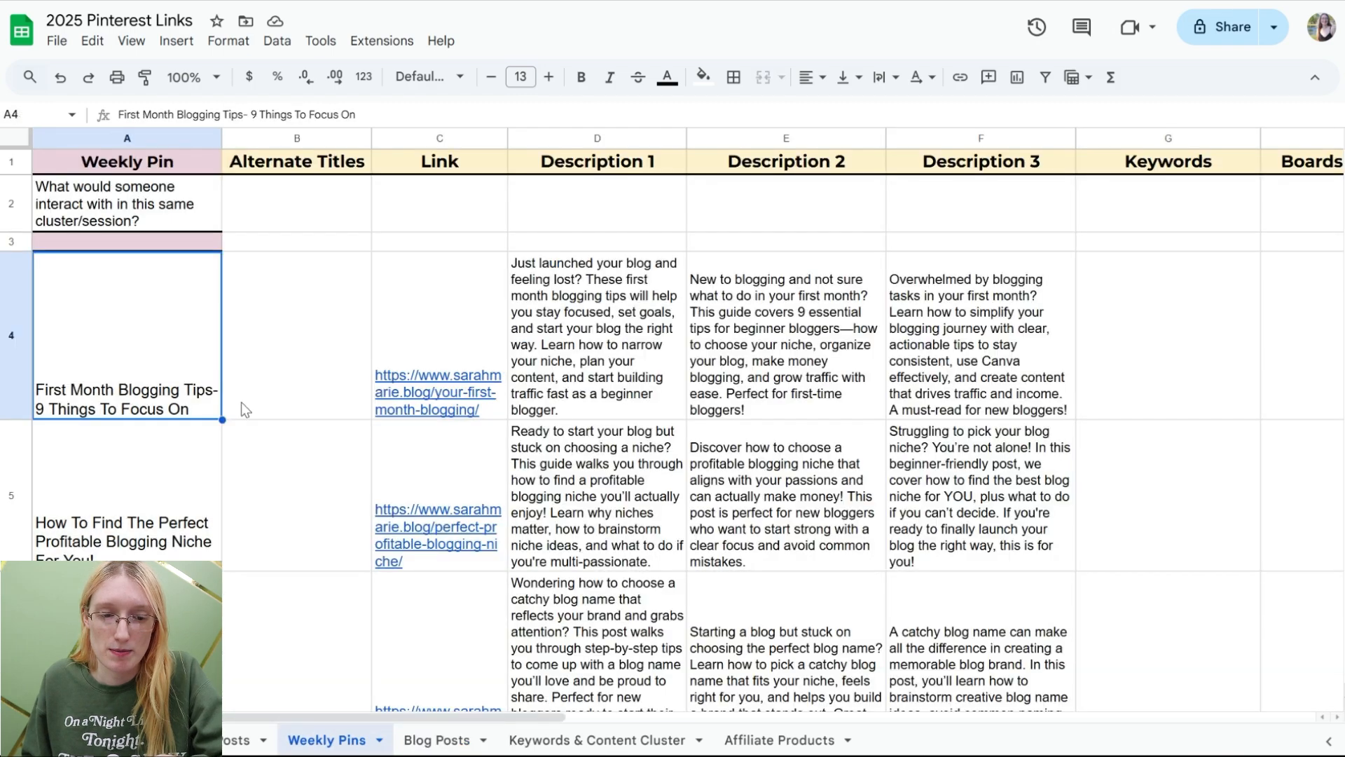
pyautogui.scroll(-10, 241, 402)
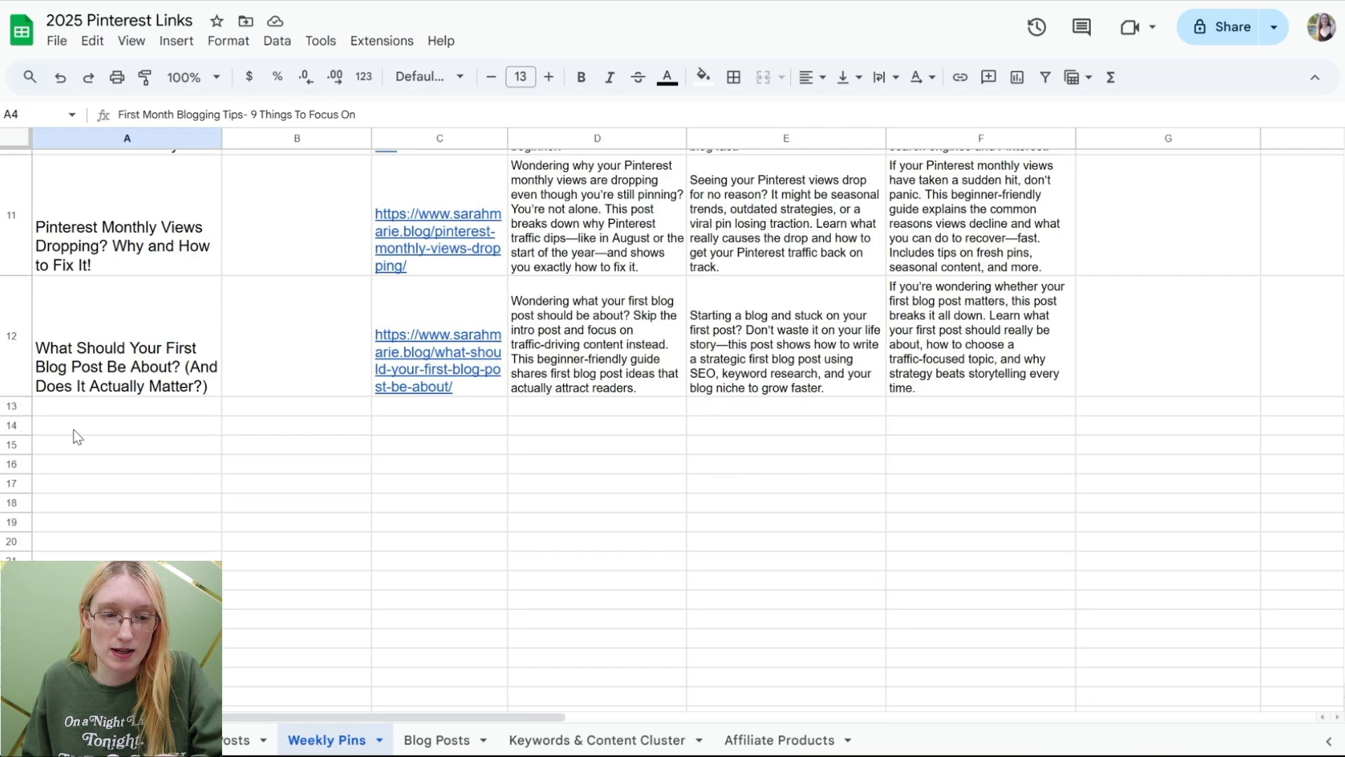
pyautogui.click(75, 430)
pyautogui.hotkey('ctrl', 'v')
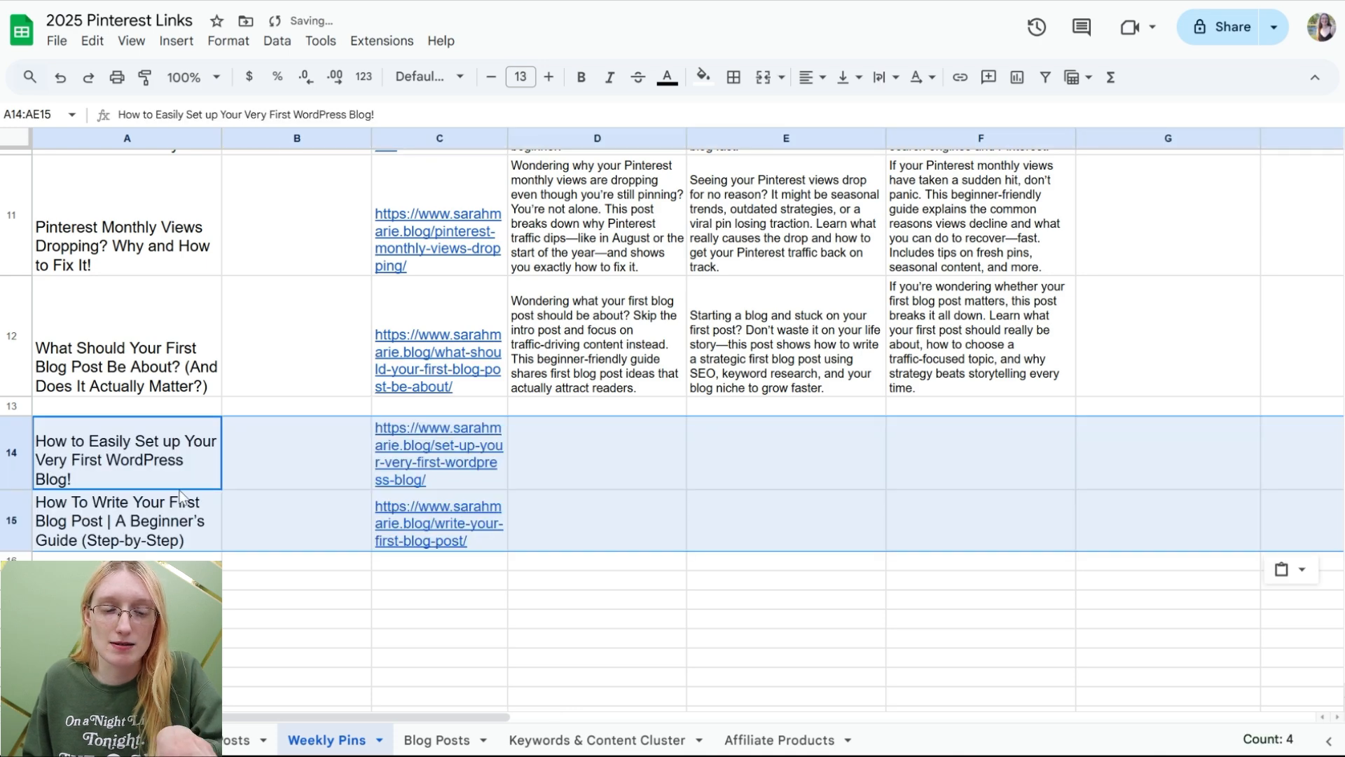
pyautogui.moveTo(476, 534)
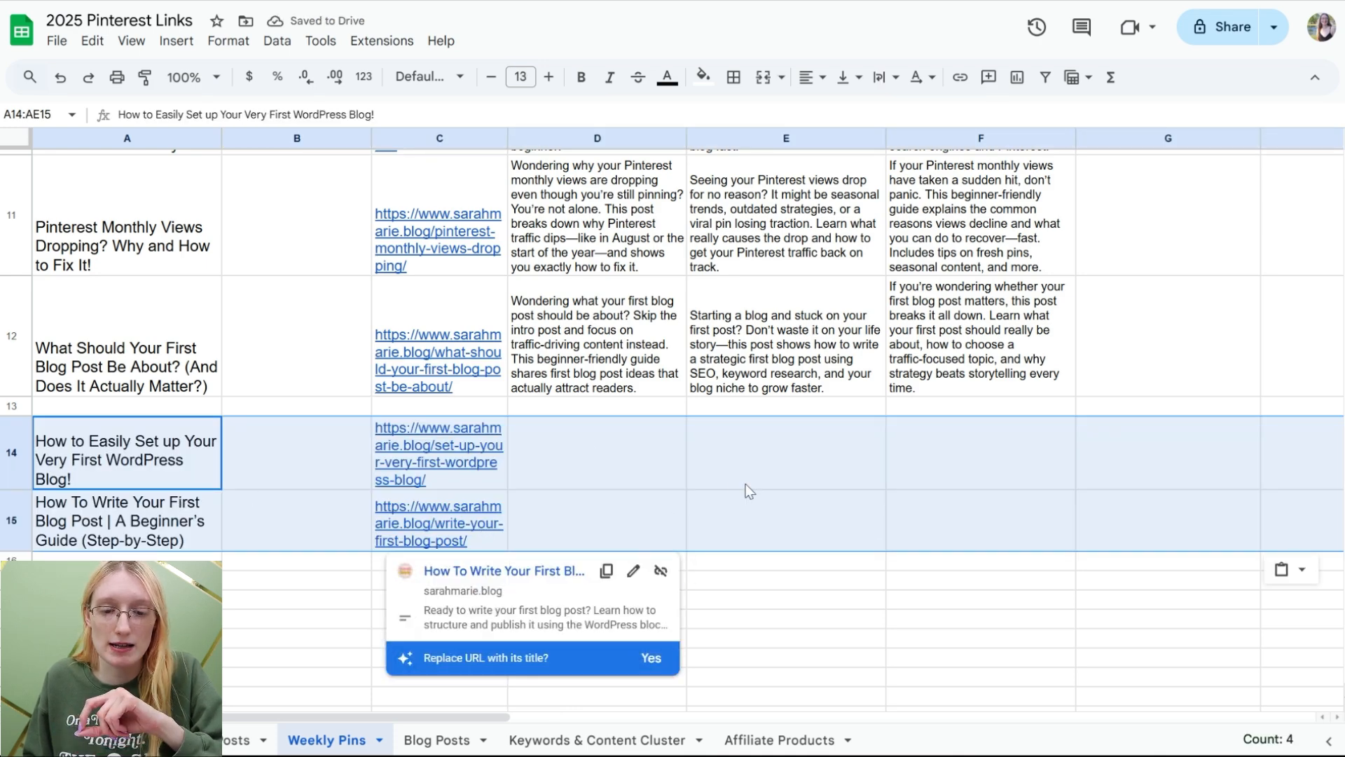
pyautogui.click(595, 452)
pyautogui.keyDown('shift'); pyautogui.click(940, 550); pyautogui.keyUp('shift')
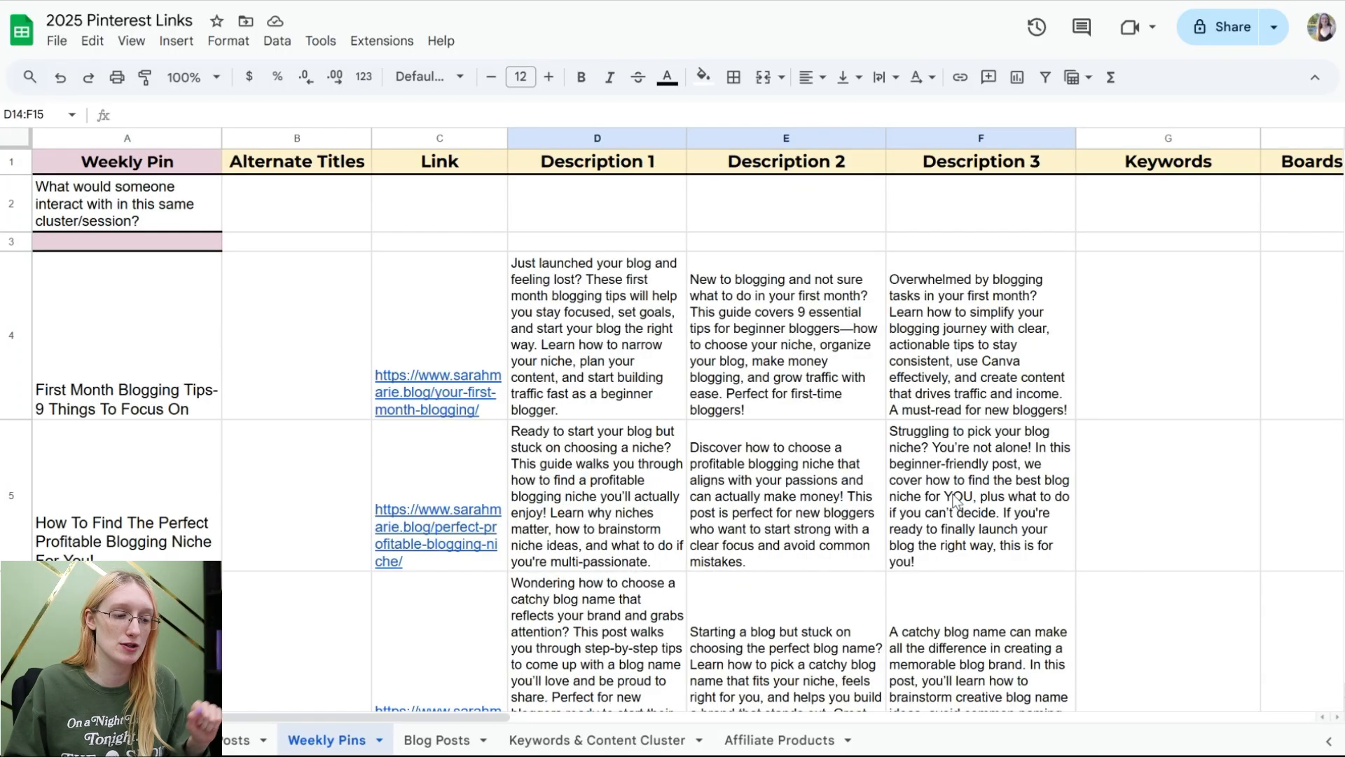
# Step: Switch to the Blog Posts sheet and back to the Weekly Pins sheet
pyautogui.click(425, 743)
pyautogui.scroll(10, 254, 412)
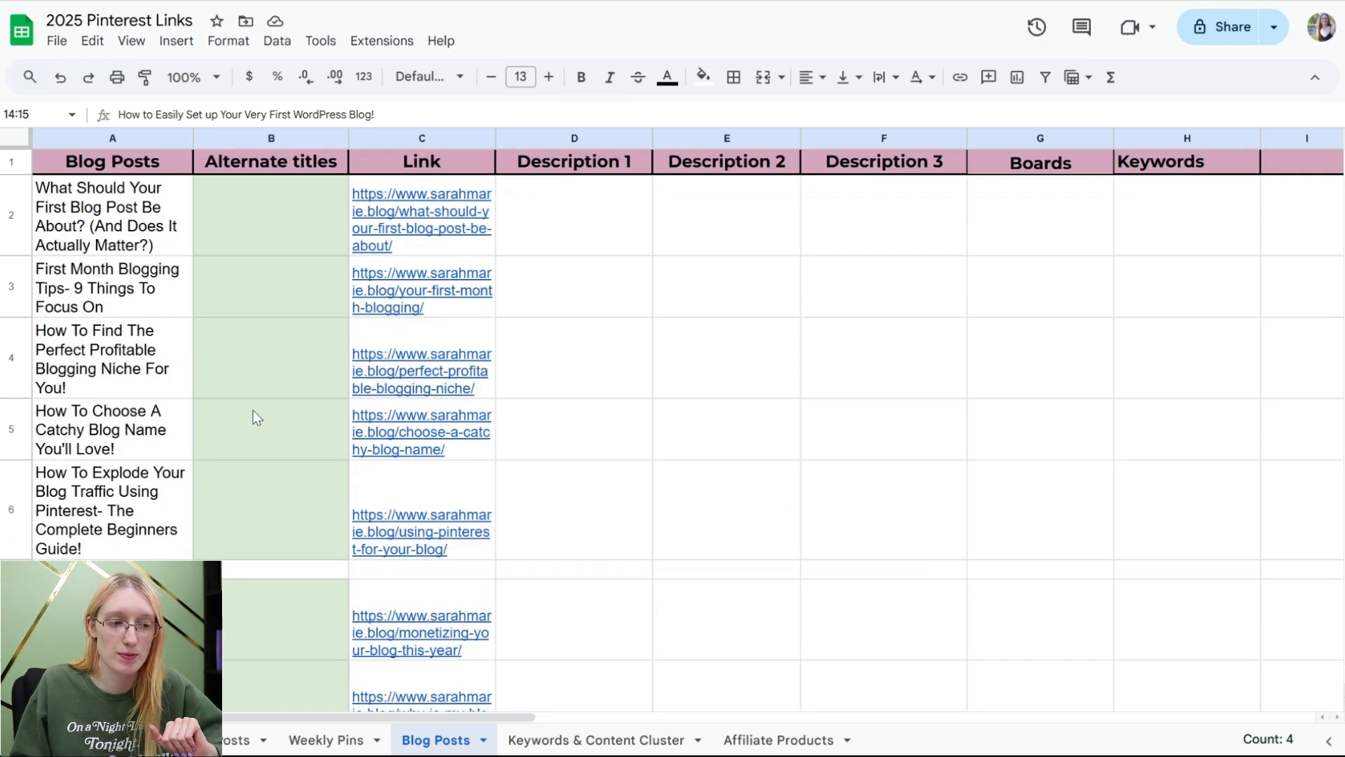
pyautogui.click(328, 737)
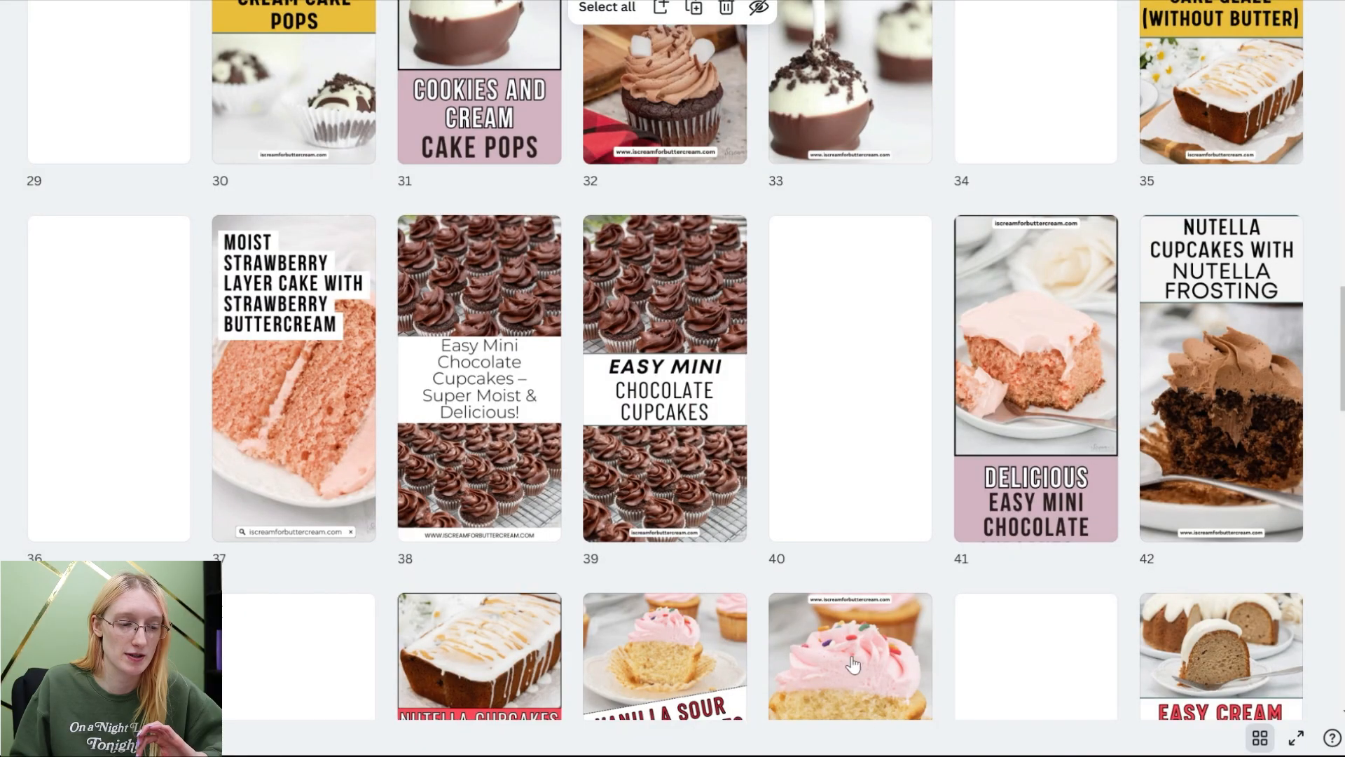
# Step: Scroll through the Canva page grid of cake pin designs
pyautogui.scroll(20, 348, 205)
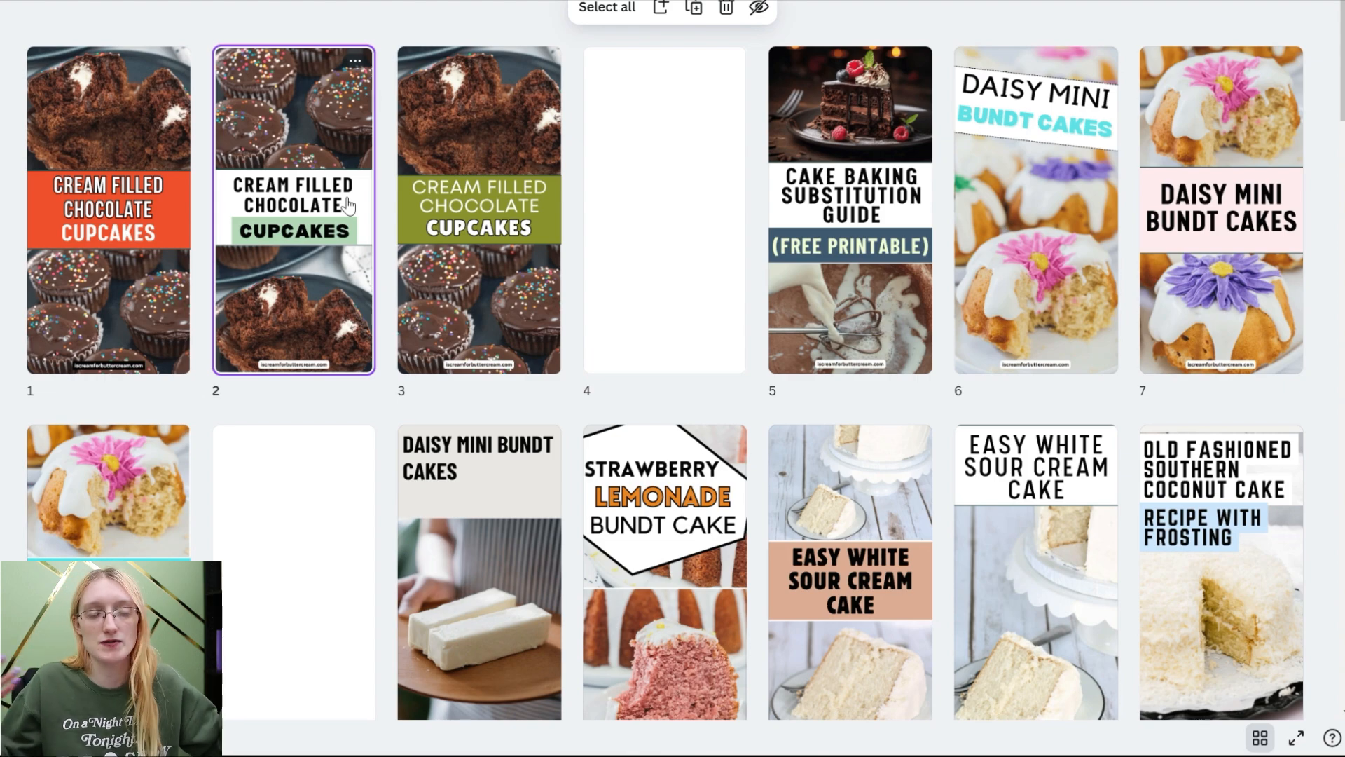
pyautogui.scroll(-4, 667, 300)
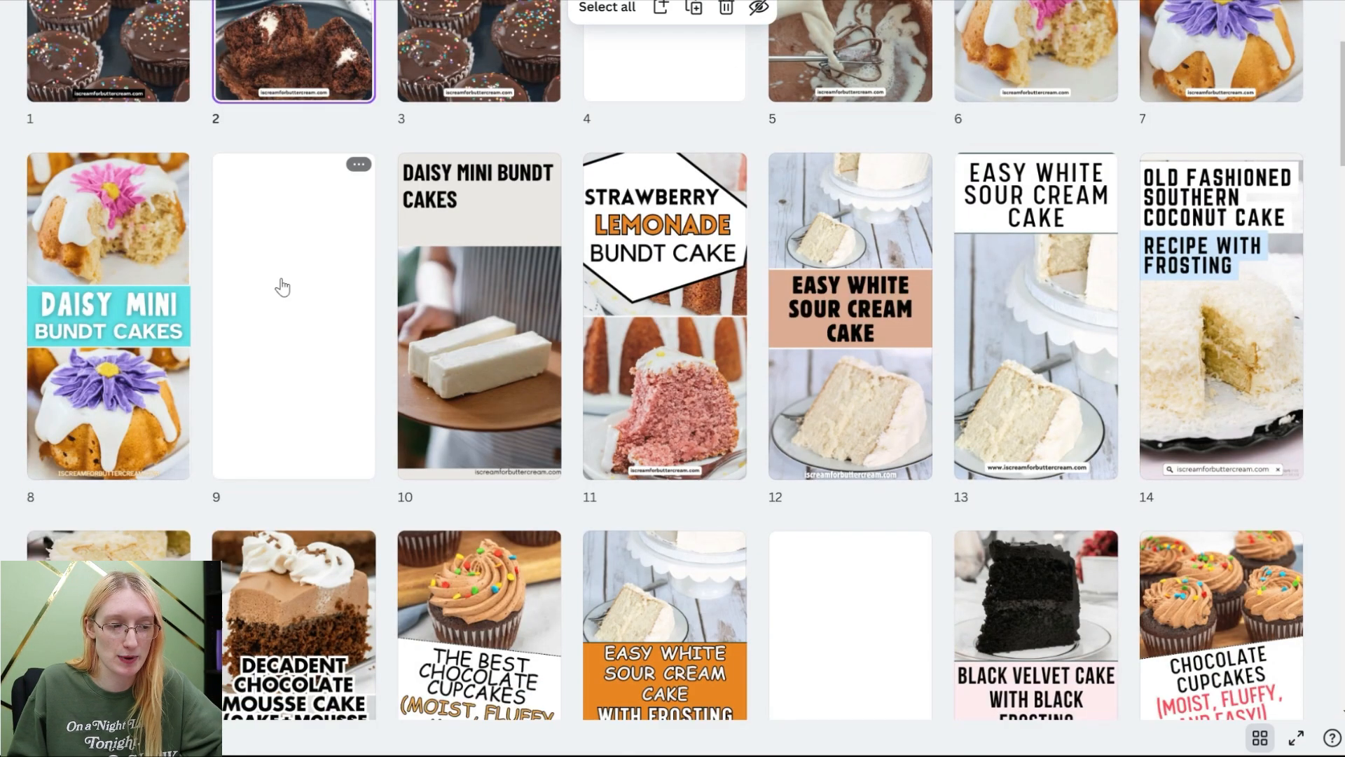
pyautogui.scroll(-7, 856, 475)
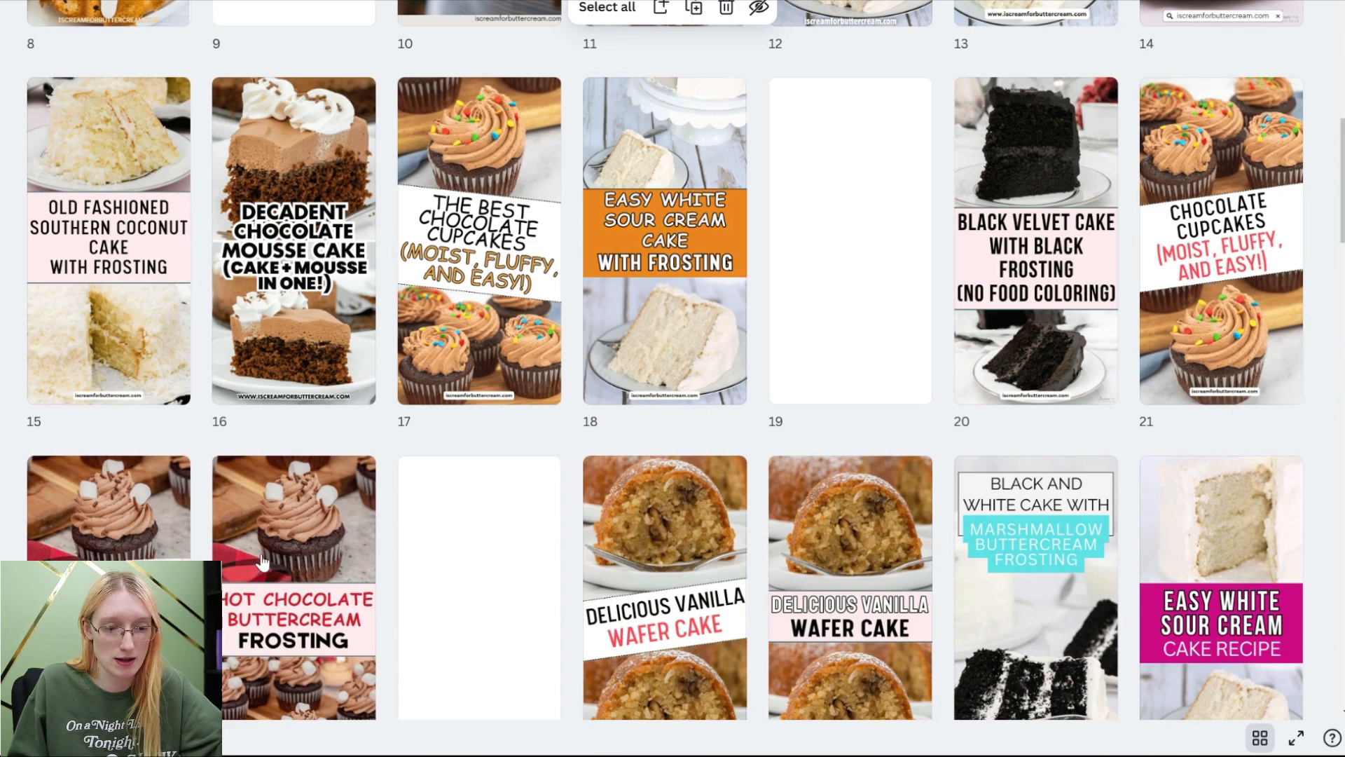
pyautogui.scroll(-4, 1135, 350)
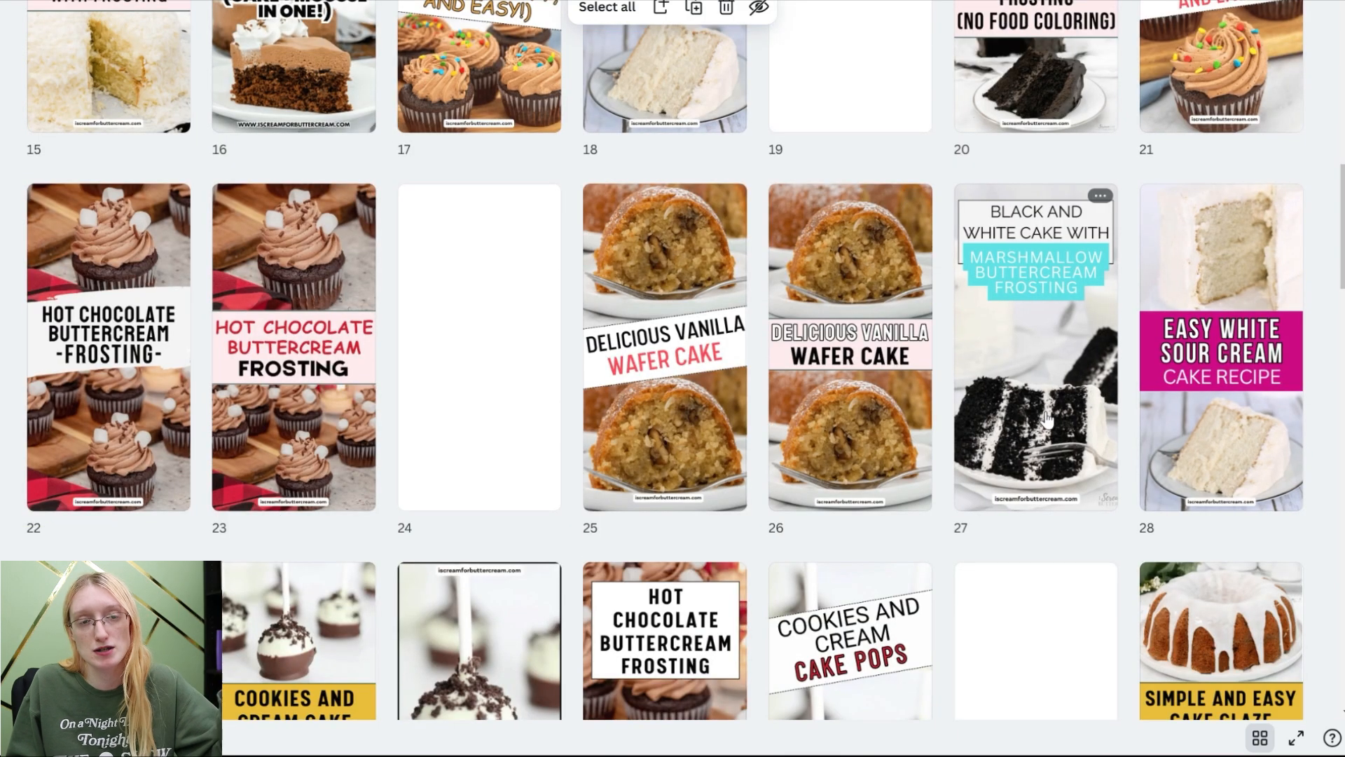
# Step: Add a blank page and move the Bundt cake, vanilla wafer cake and cake glaze pin designs to the start of the page list
pyautogui.scroll(15, 1109, 398)
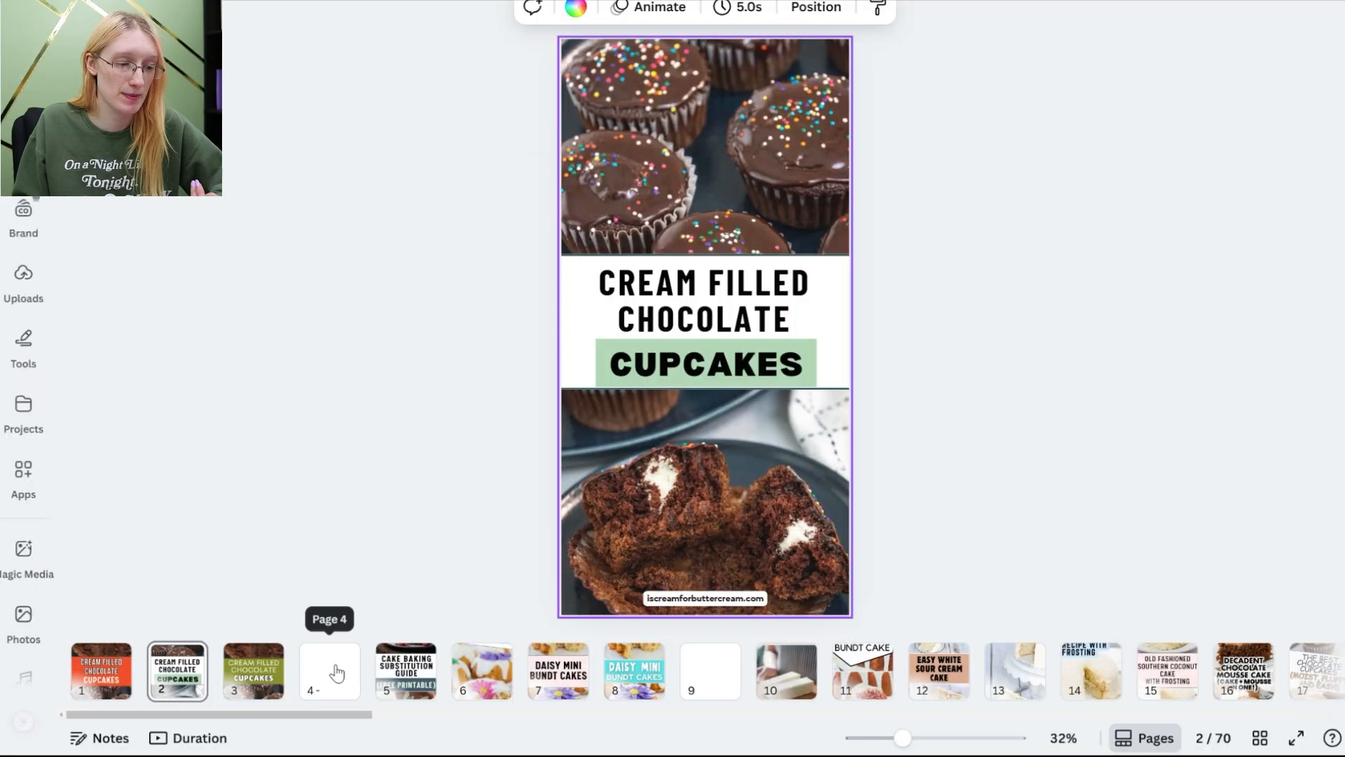
pyautogui.rightClick(333, 667)
pyautogui.click(423, 304)
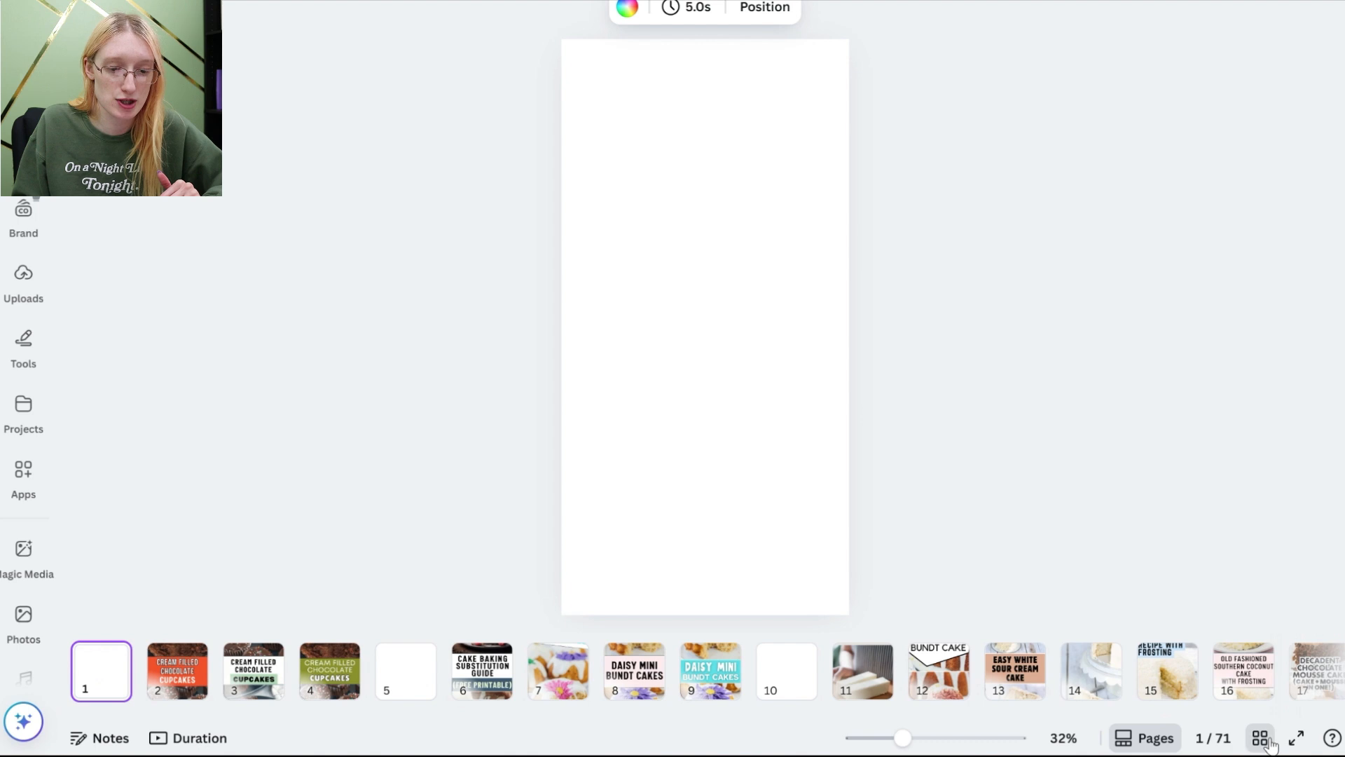
pyautogui.click(1260, 737)
pyautogui.moveTo(876, 654); pyautogui.dragTo(47, 175)
pyautogui.scroll(-6, 860, 503)
pyautogui.scroll(-5, 860, 503)
pyautogui.moveTo(858, 484); pyautogui.dragTo(50, 176)
pyautogui.scroll(-20, 109, 476)
pyautogui.moveTo(108, 476); pyautogui.dragTo(479, 68)
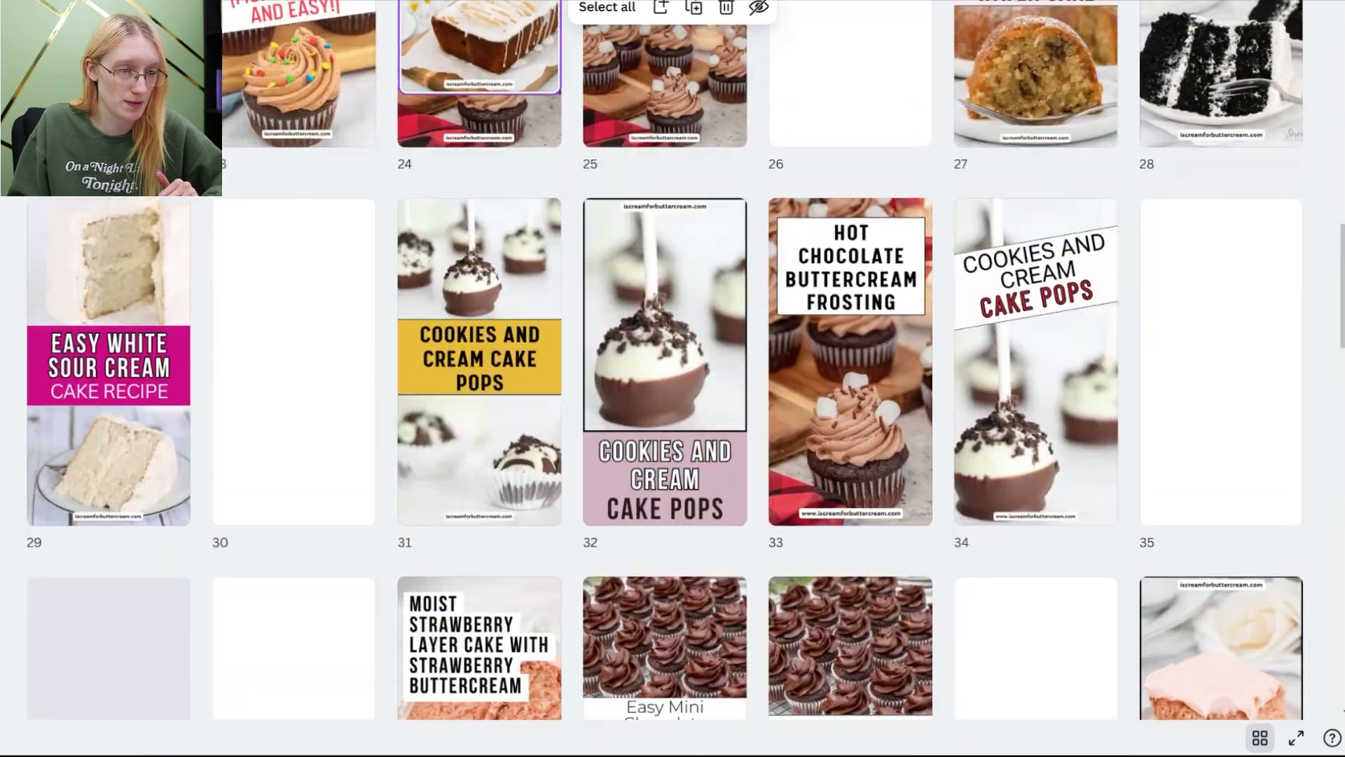
pyautogui.moveTo(479, 4); pyautogui.dragTo(414, 151)
pyautogui.click(1261, 742)
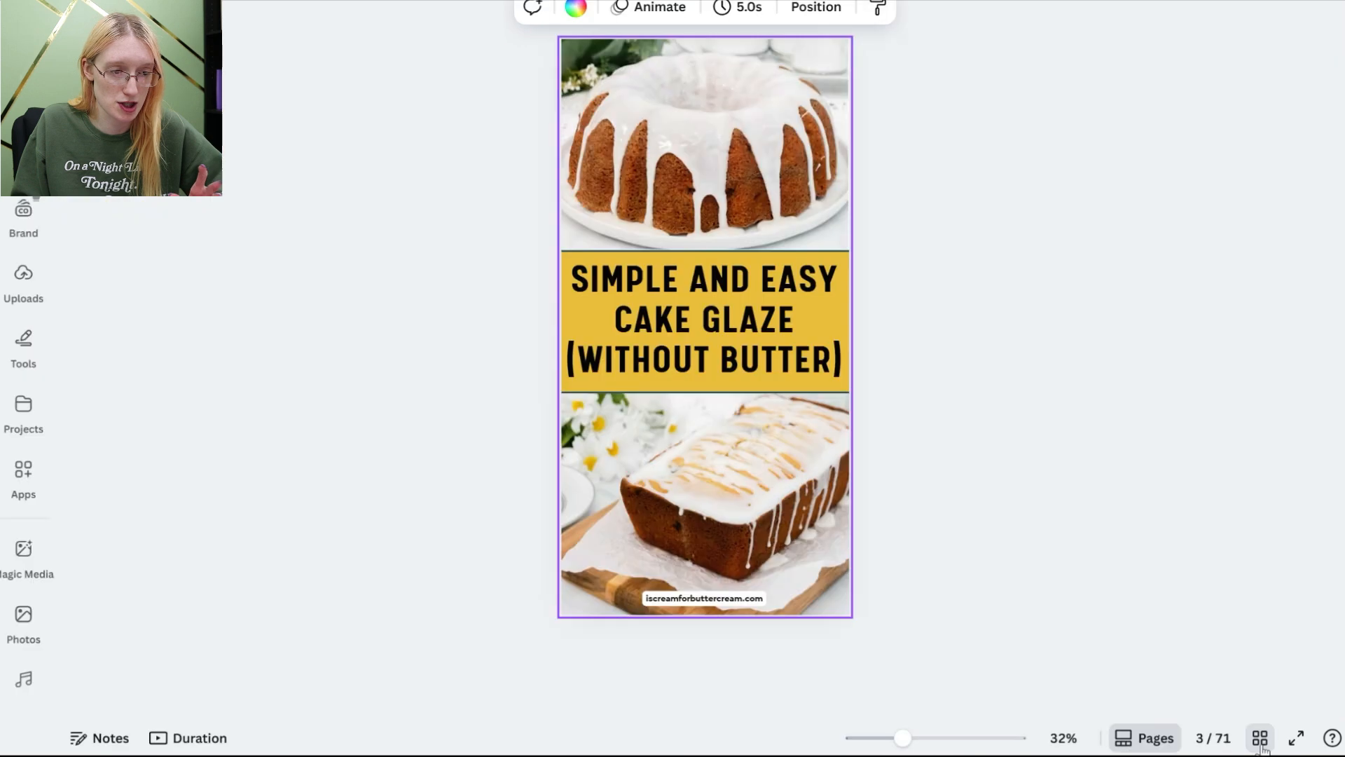
# Step: Duplicate the cake glaze pin page and place the copy after the blank page 4
pyautogui.rightClick(769, 419)
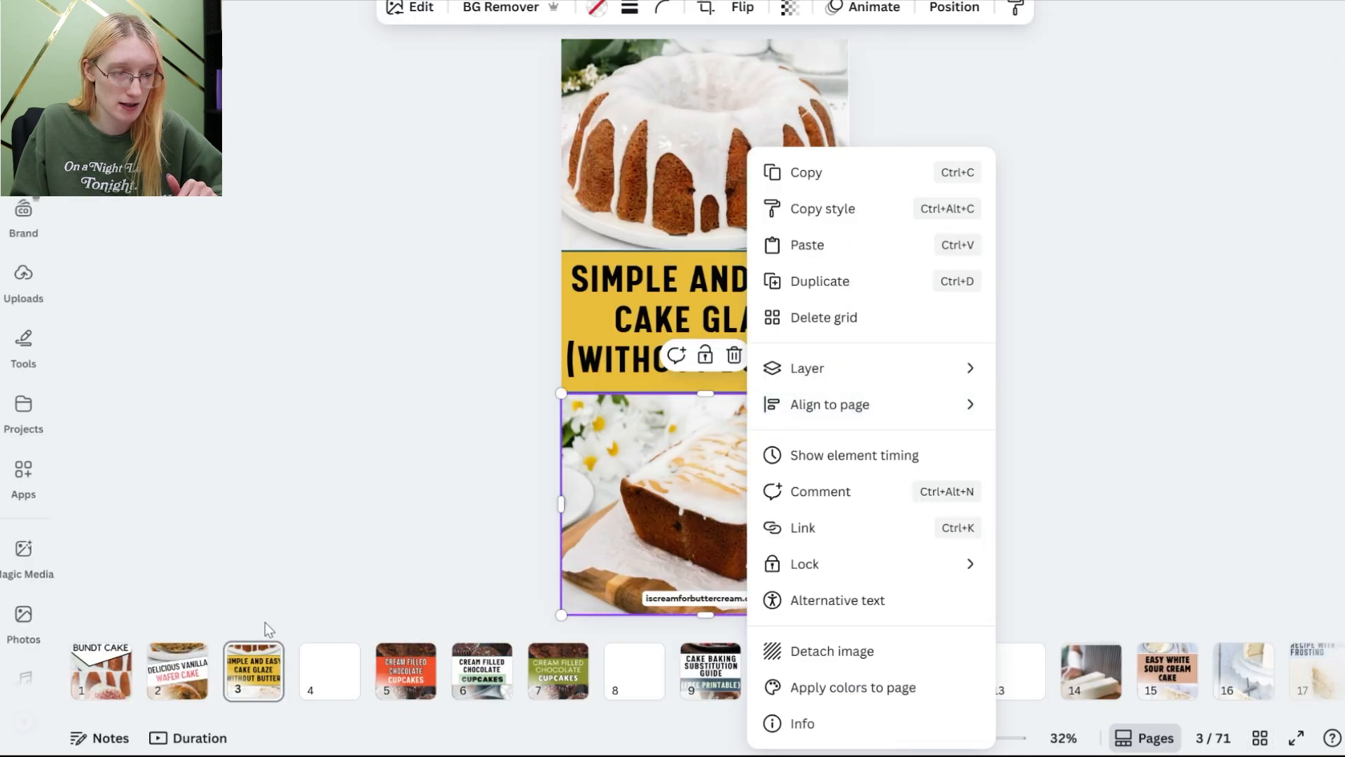
pyautogui.rightClick(252, 666)
pyautogui.click(329, 341)
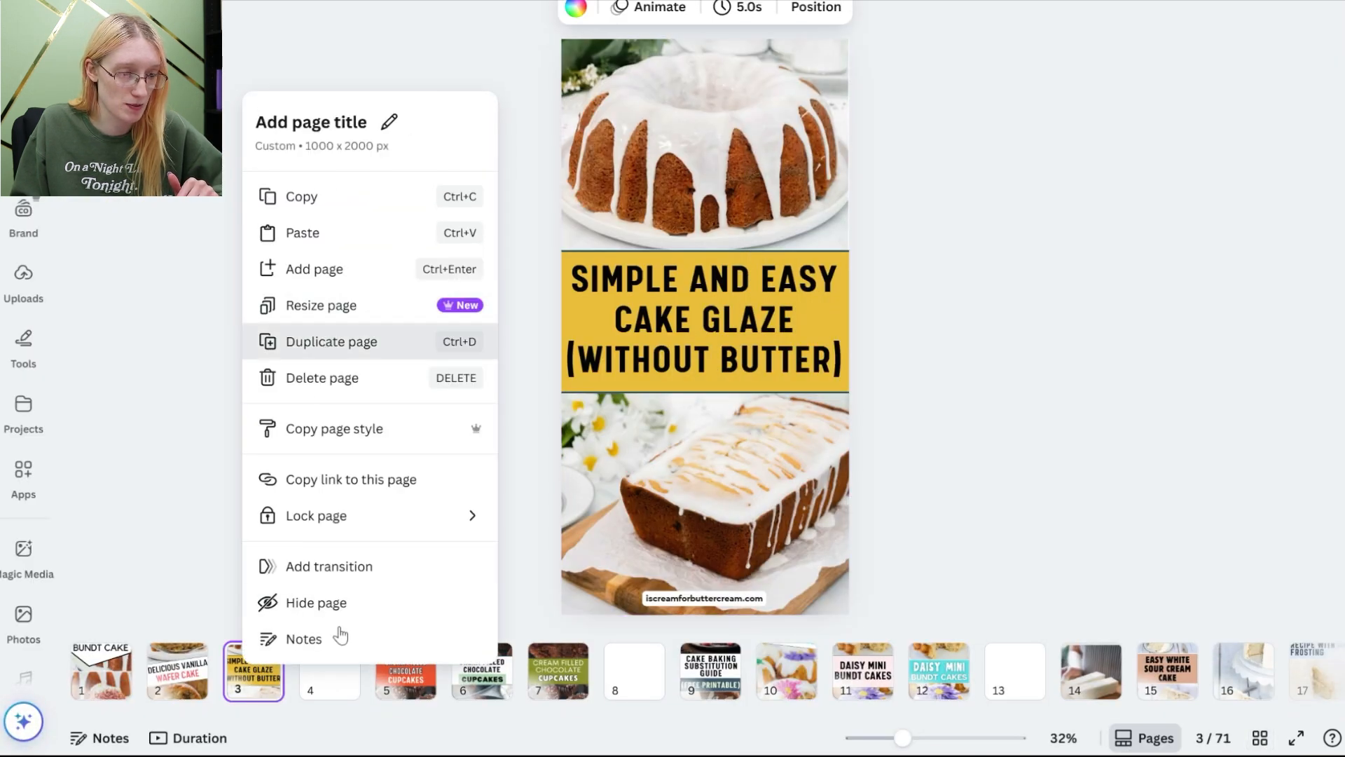
pyautogui.moveTo(330, 669); pyautogui.dragTo(438, 669)
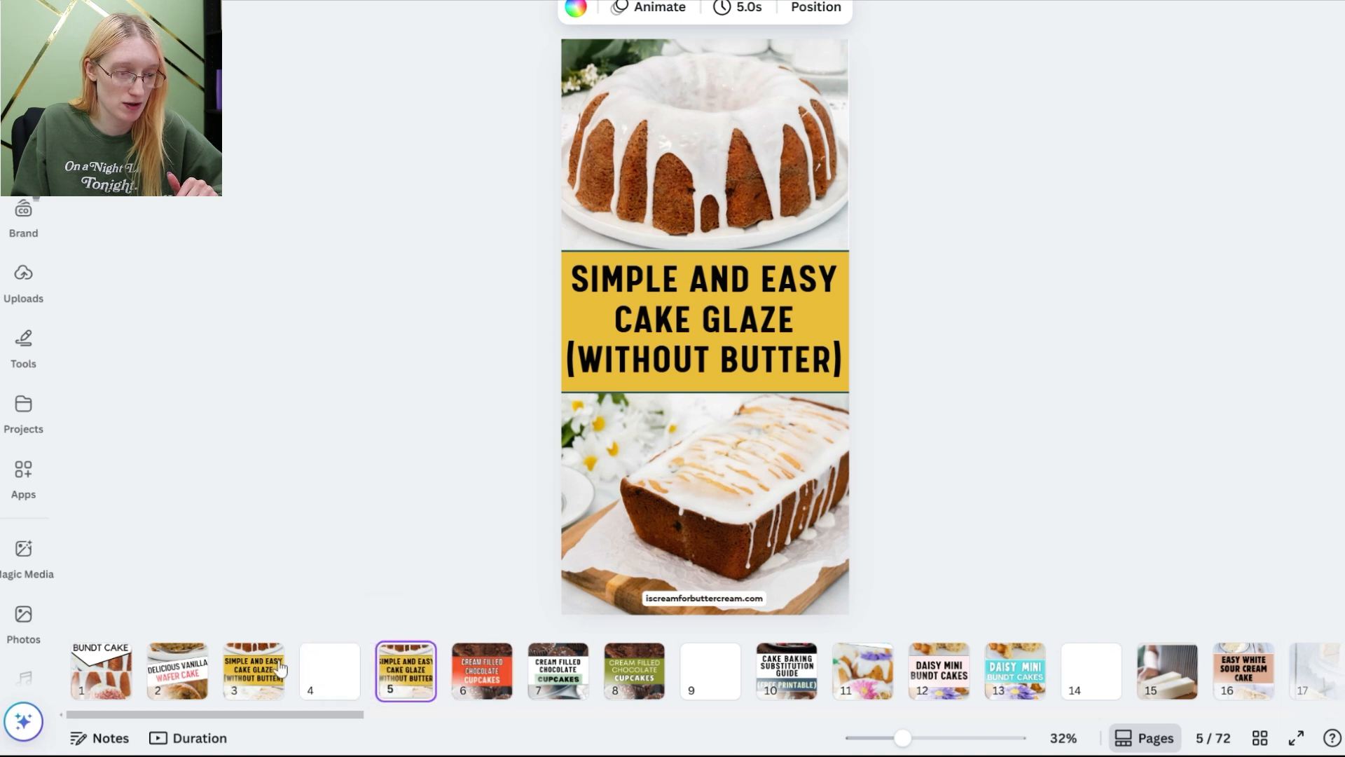
# Step: Change the title banner's background on the duplicated pin to a tan brown color
pyautogui.click(692, 314)
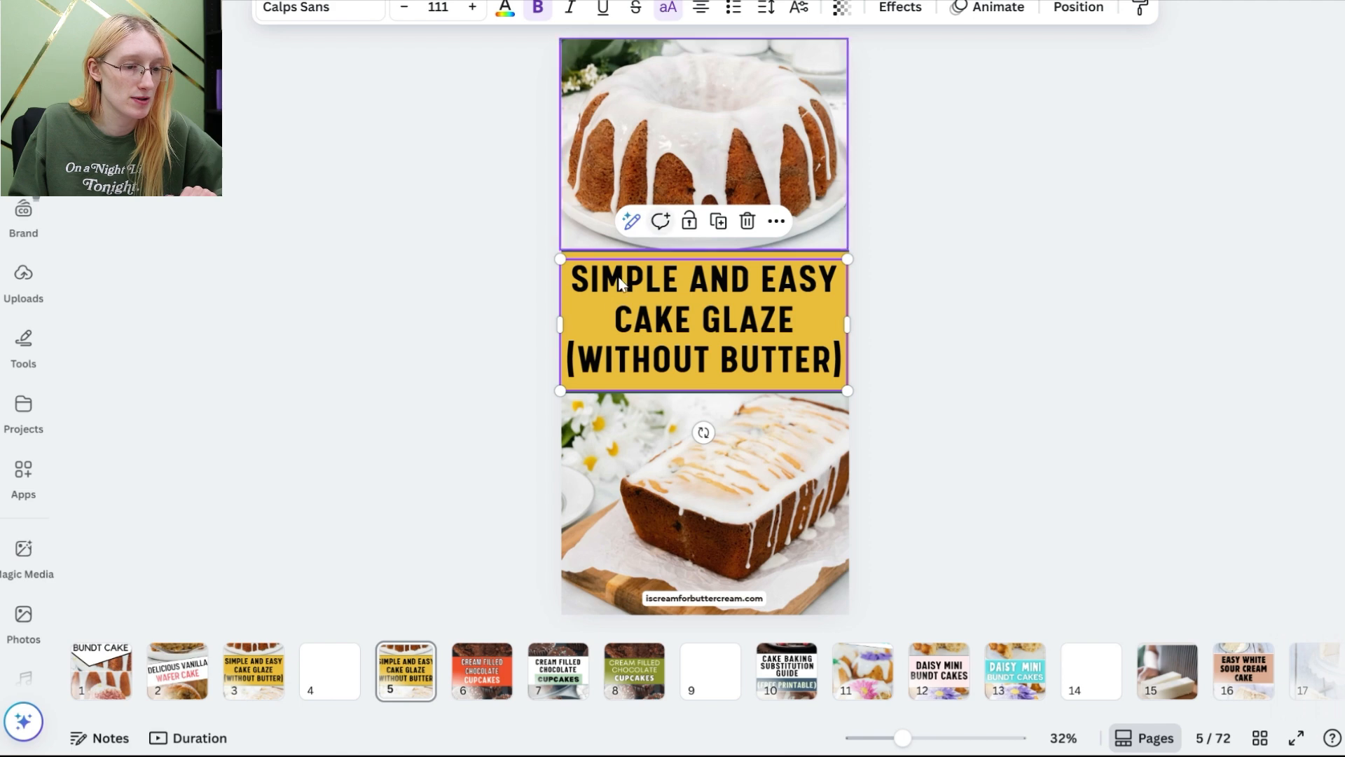
pyautogui.click(615, 308)
pyautogui.click(273, 7)
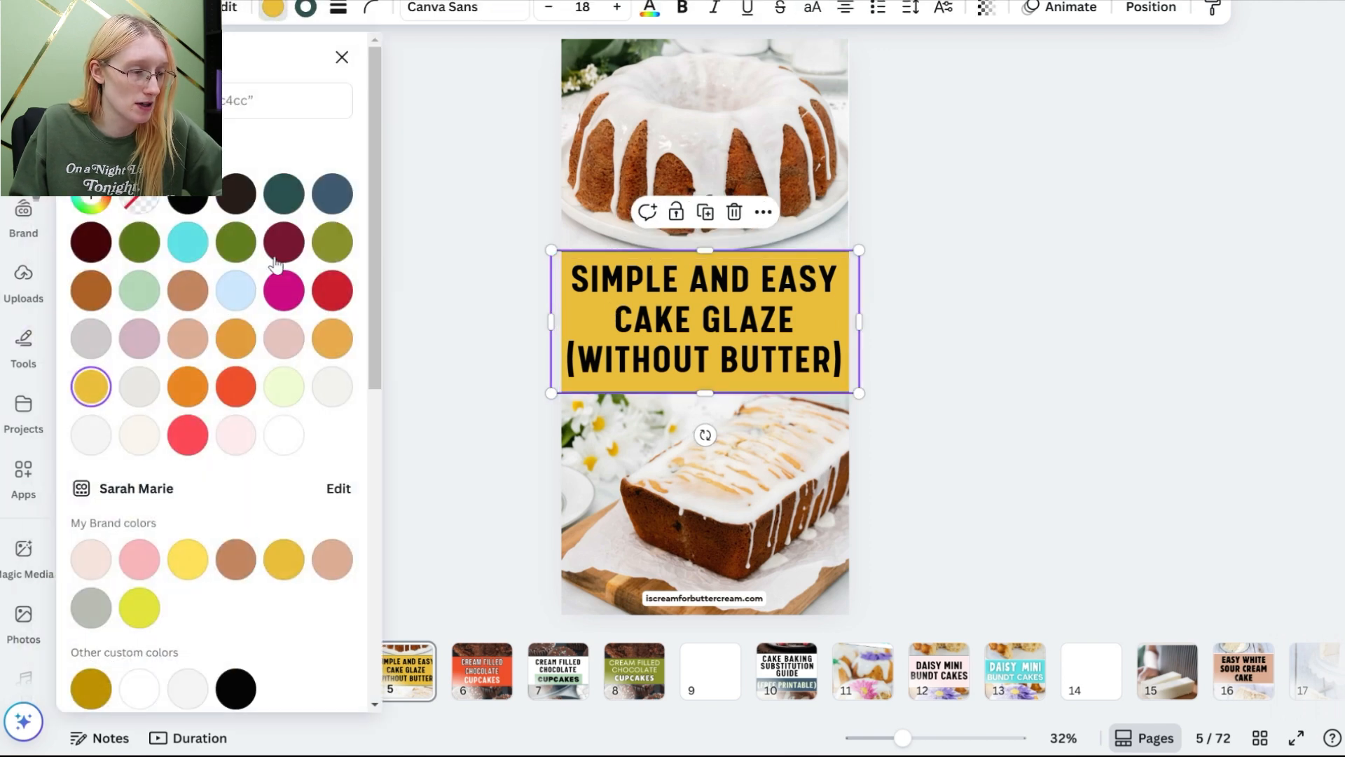
pyautogui.click(188, 291)
# Step: Set the cake glaze title text to the Berthold Block font and color it white
pyautogui.click(666, 361)
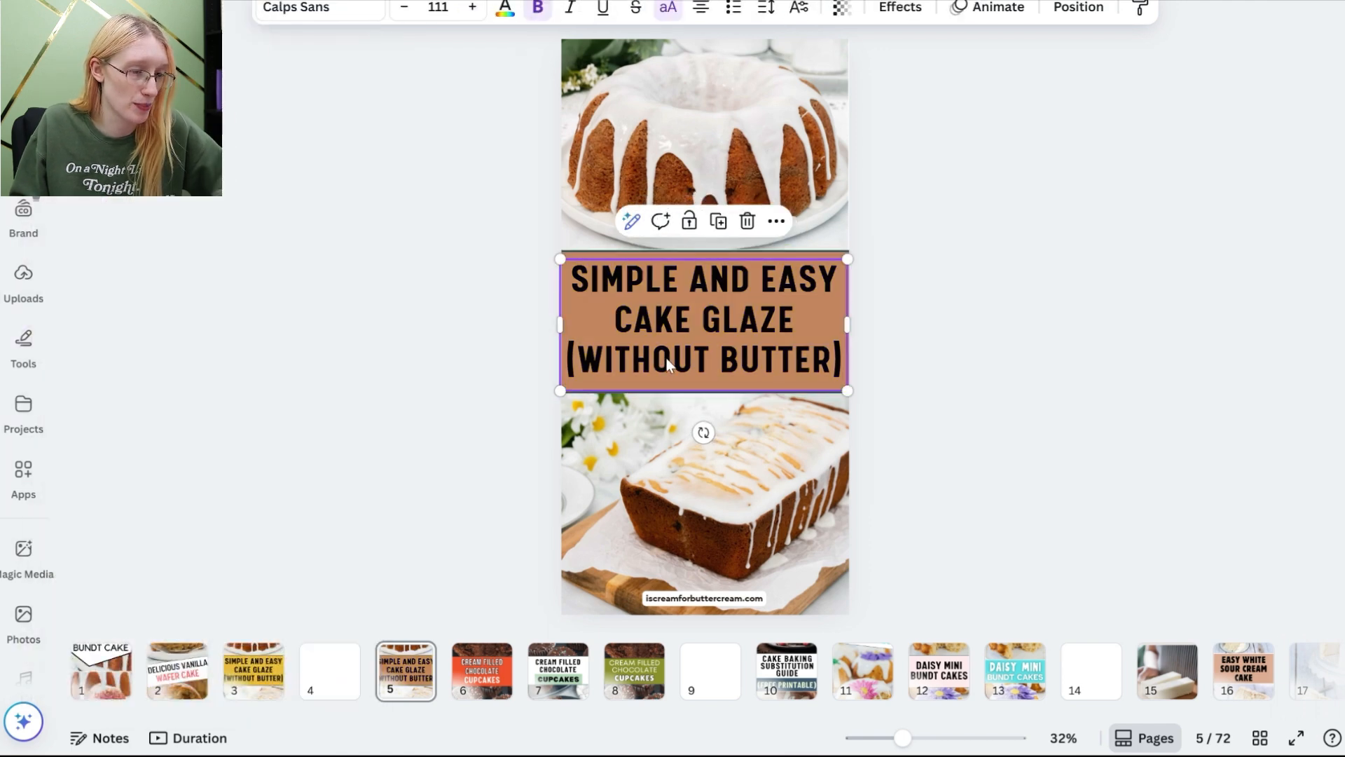
pyautogui.click(293, 8)
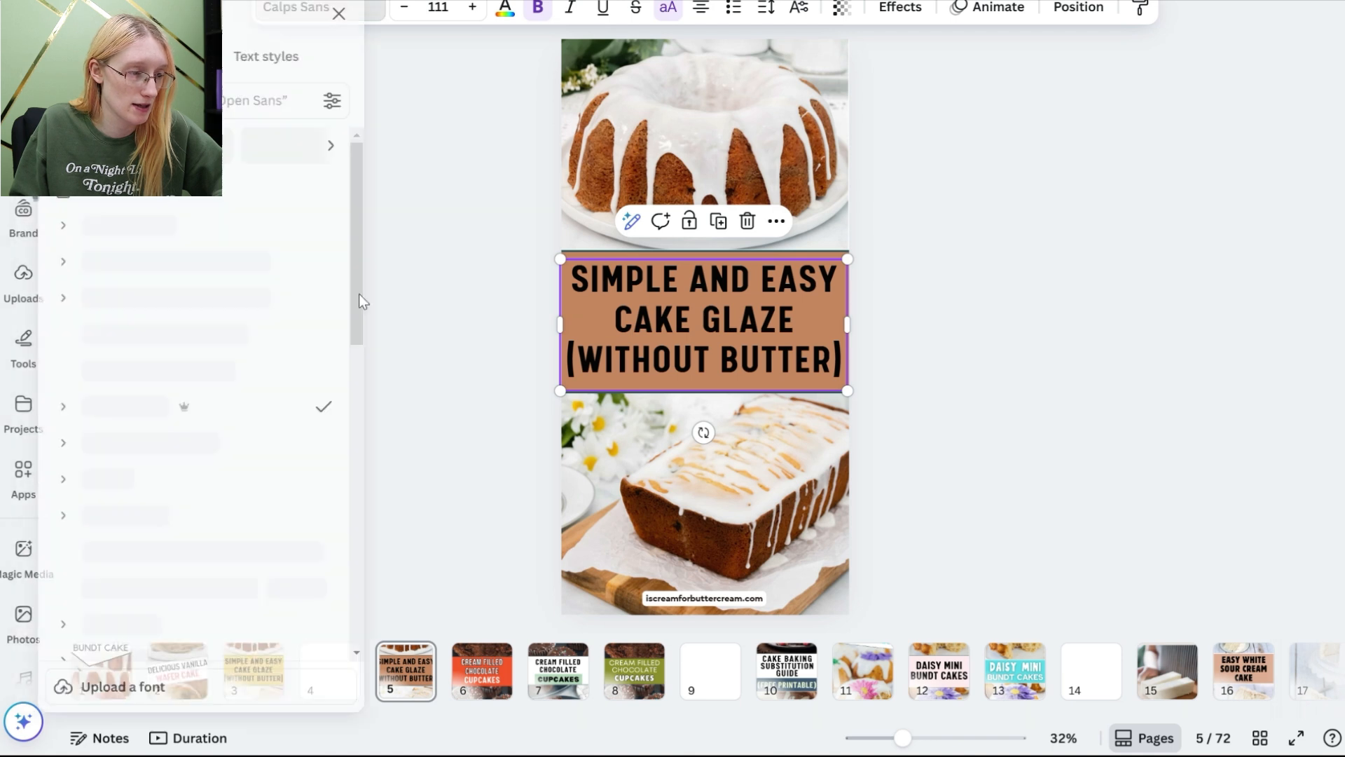
pyautogui.click(313, 420)
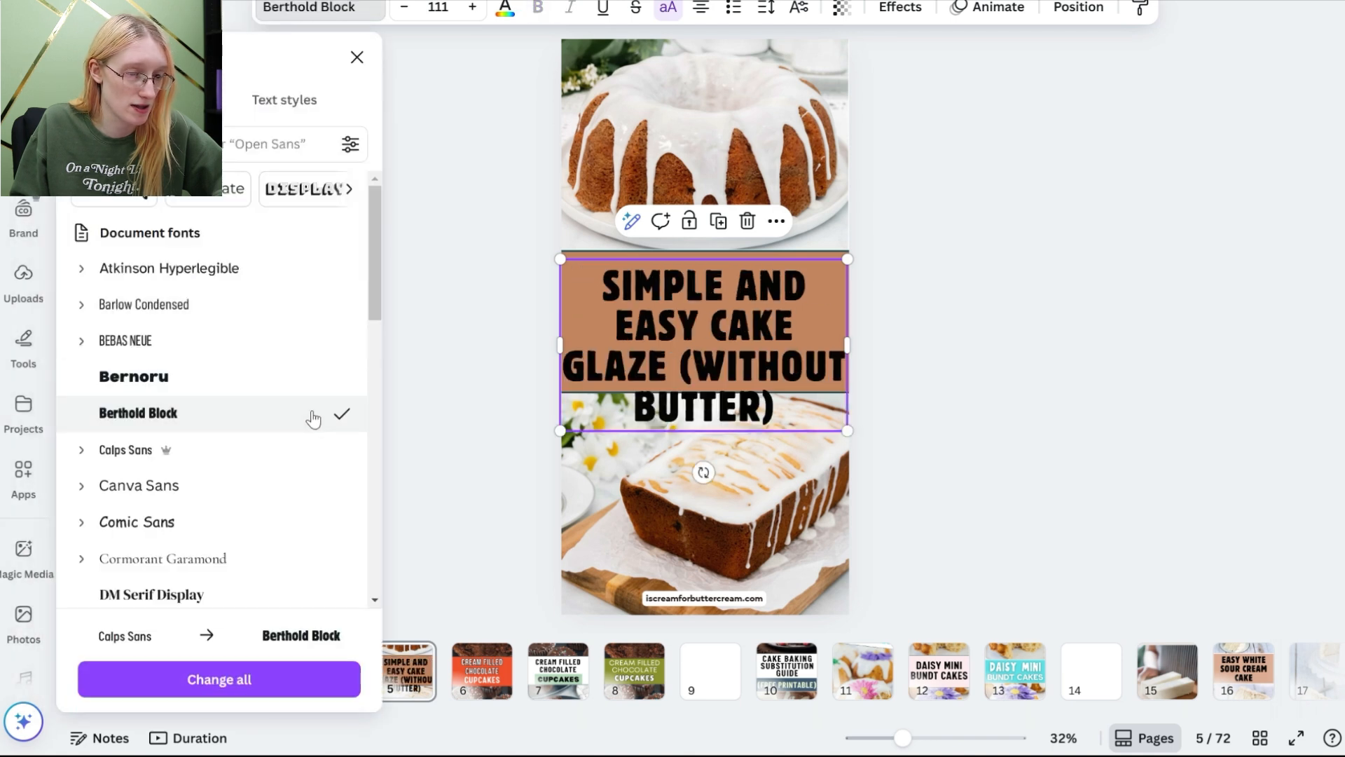
pyautogui.click(506, 10)
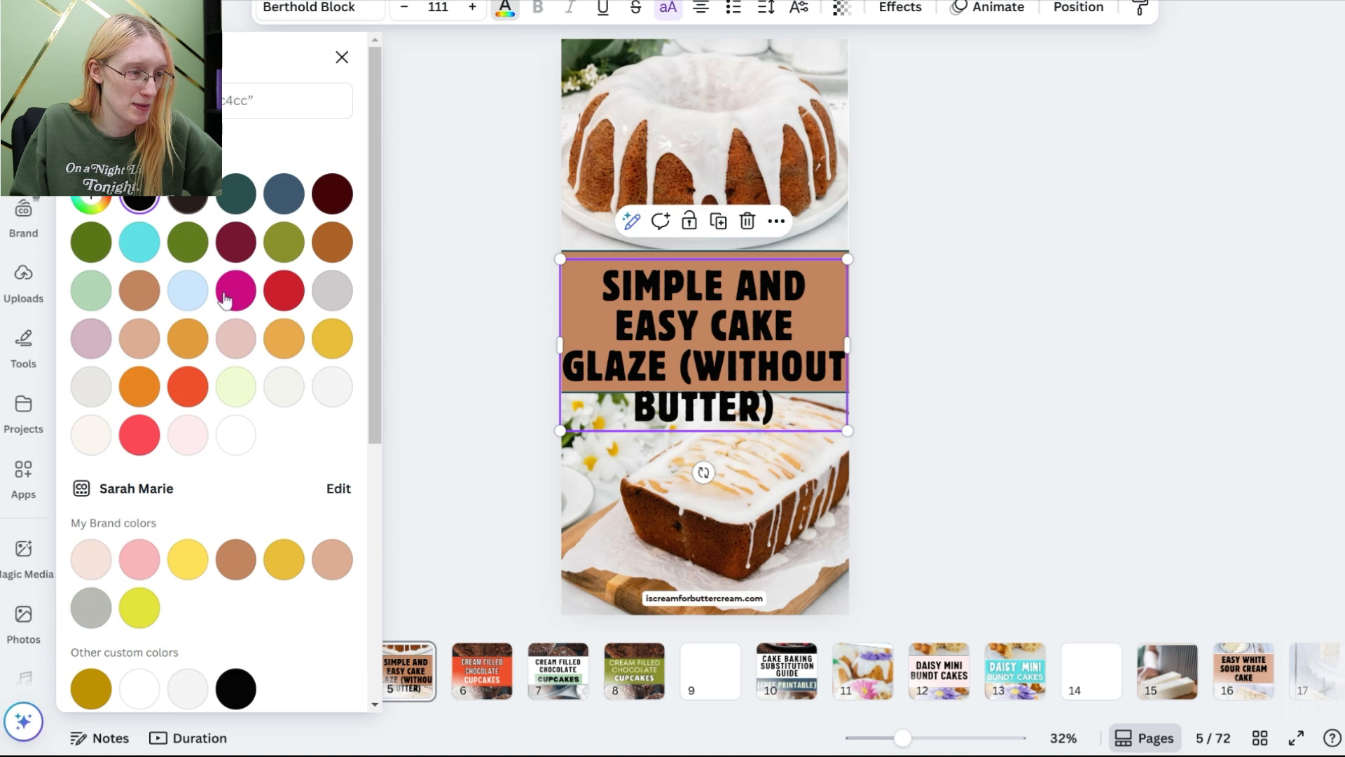
pyautogui.click(236, 442)
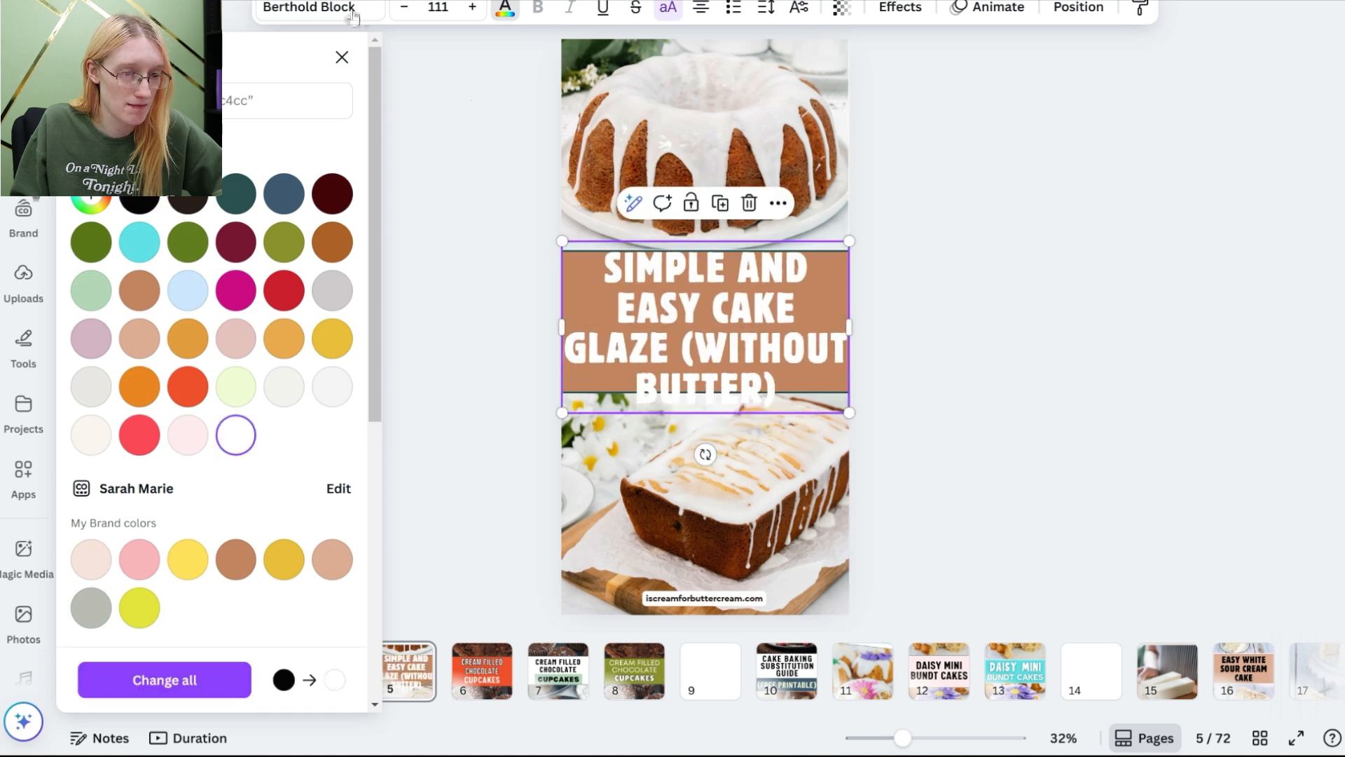
# Step: Reduce the title font size to 95.6 and adjust its spacing and position within the banner
pyautogui.click(404, 8)
pyautogui.click(404, 9)
pyautogui.click(404, 8)
pyautogui.click(404, 9)
pyautogui.click(404, 8)
pyautogui.moveTo(712, 308); pyautogui.dragTo(712, 331)
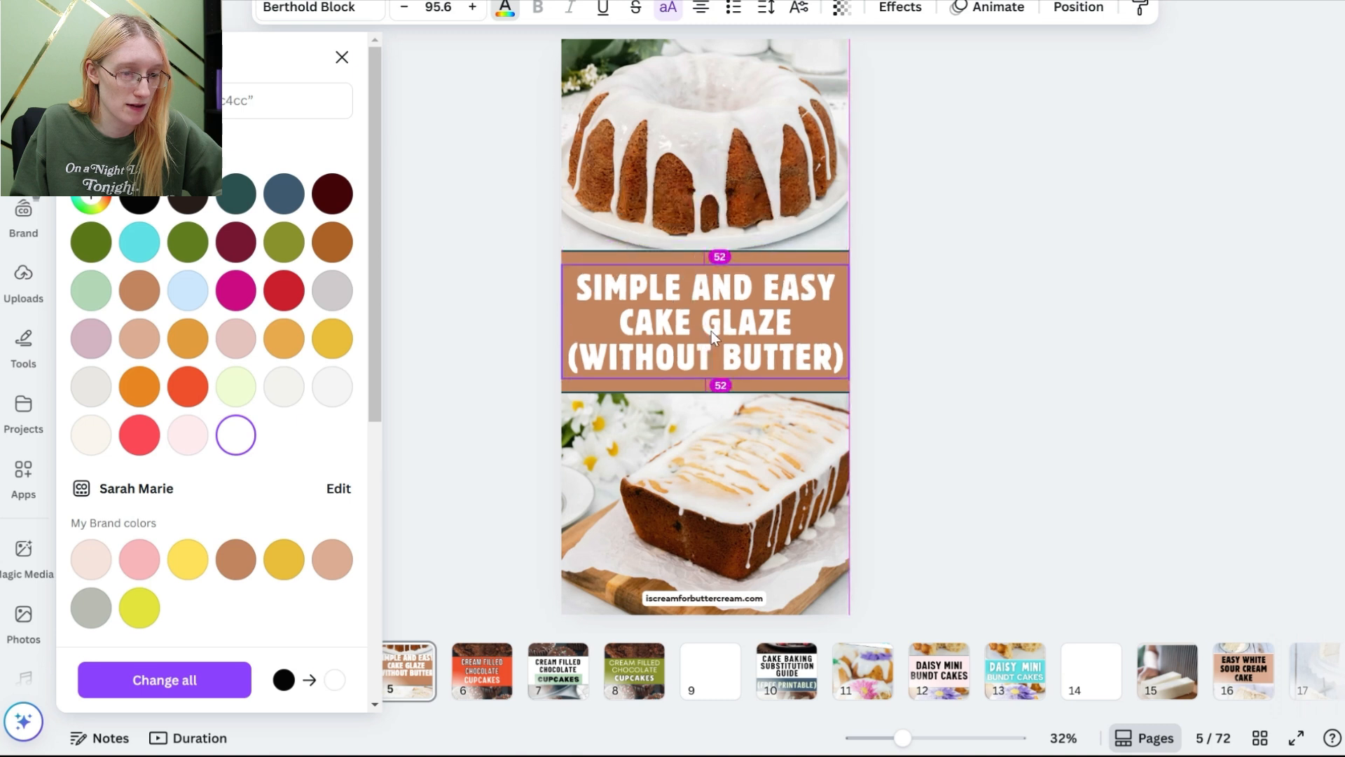
pyautogui.click(766, 8)
pyautogui.moveTo(709, 145); pyautogui.dragTo(721, 146)
pyautogui.moveTo(773, 317); pyautogui.dragTo(774, 307)
# Step: Delete the top and bottom photos from the duplicated cake glaze pin
pyautogui.click(733, 124)
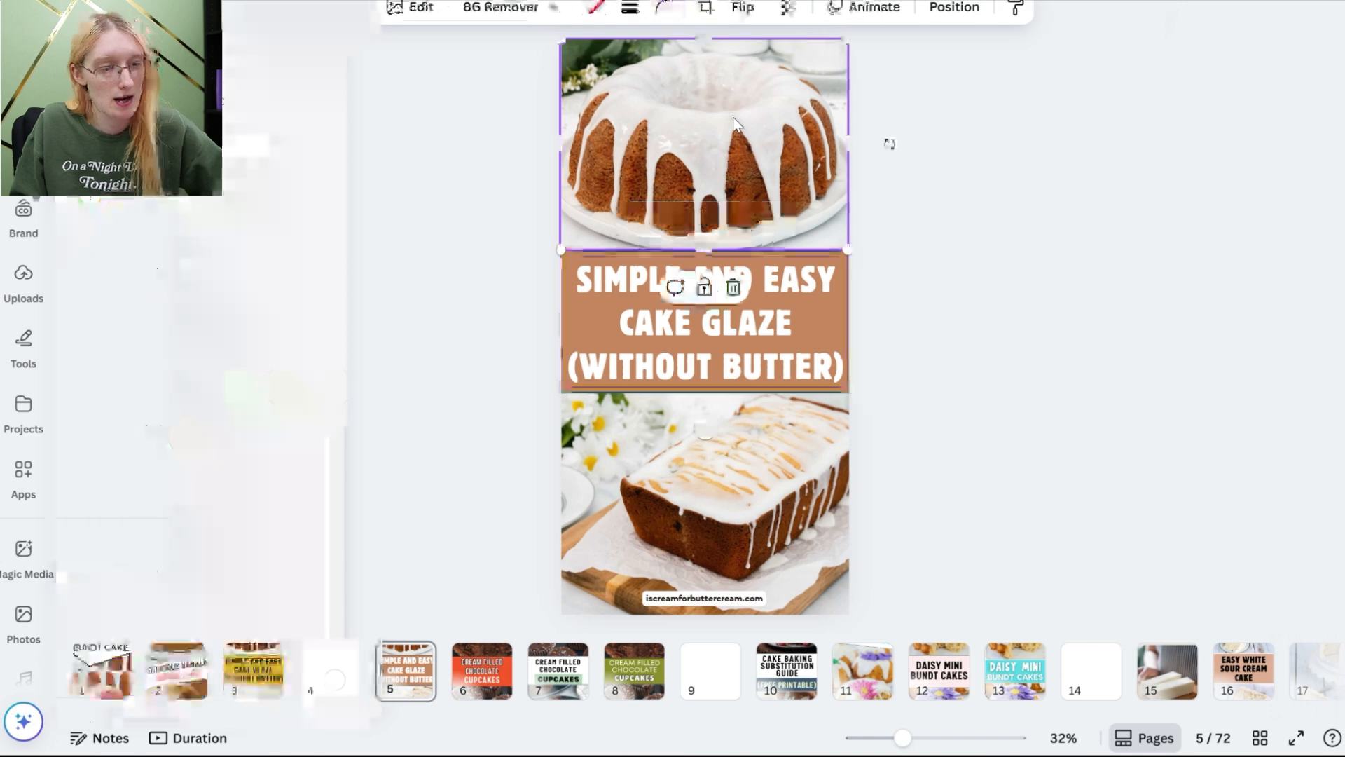
pyautogui.press('Delete')
pyautogui.click(800, 516)
pyautogui.press('Delete')
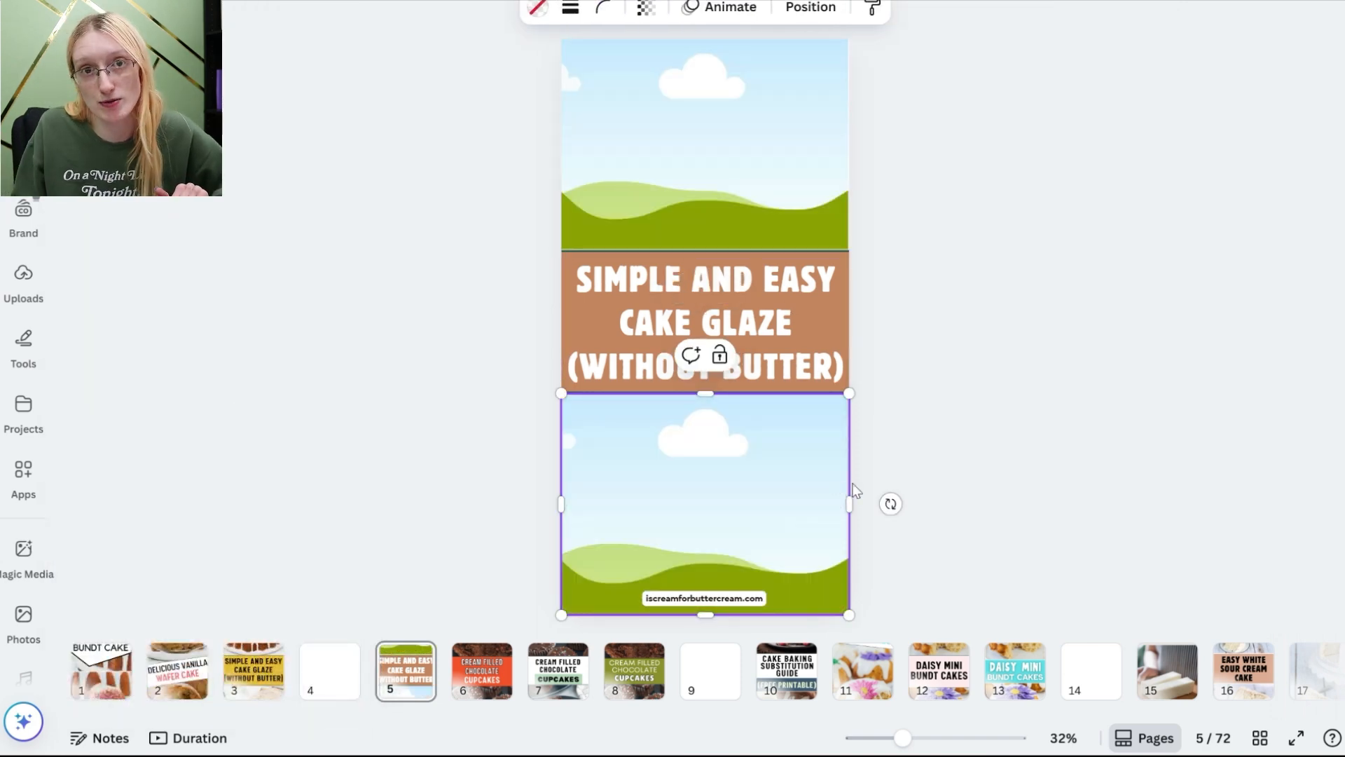
# Step: Delete the top and bottom photos from the vanilla wafer cake pin on page 2
pyautogui.click(177, 671)
pyautogui.click(712, 224)
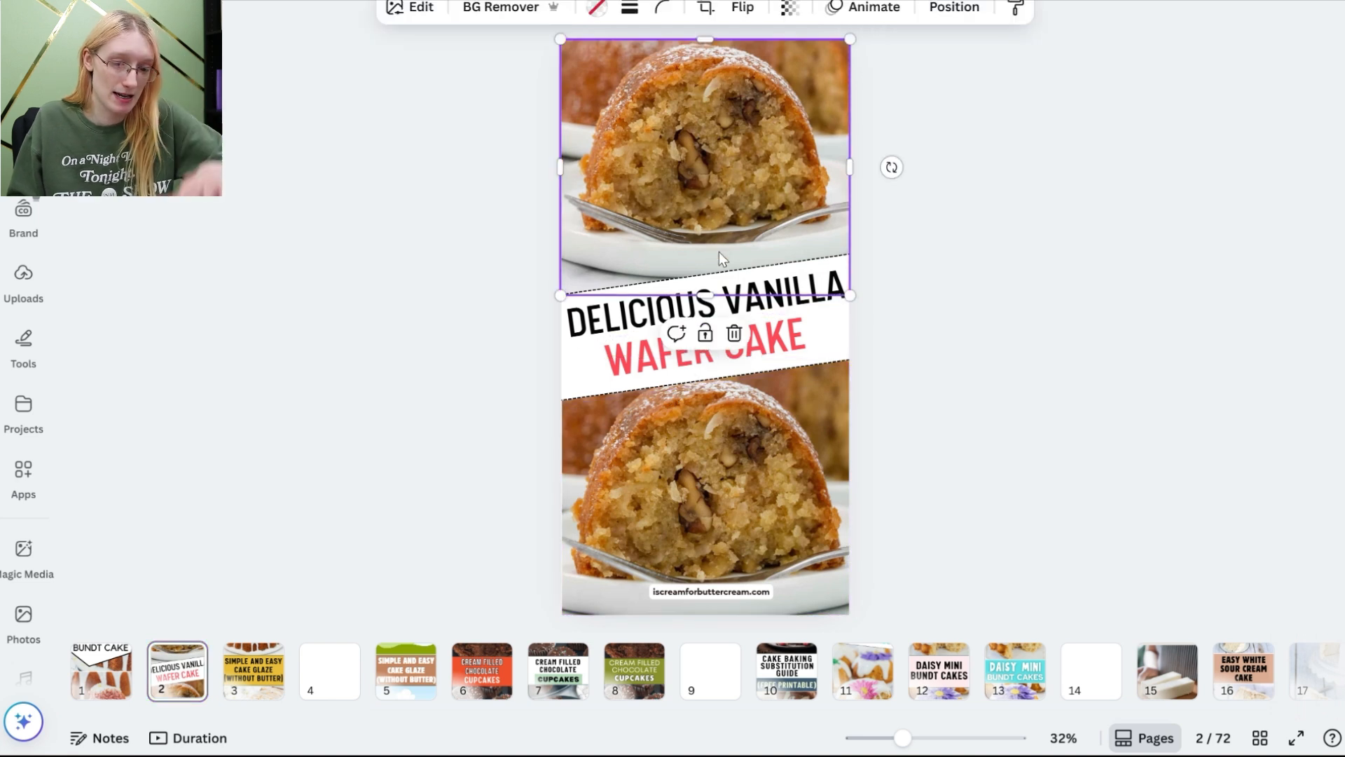
pyautogui.press('Delete')
pyautogui.click(746, 481)
pyautogui.press('Delete')
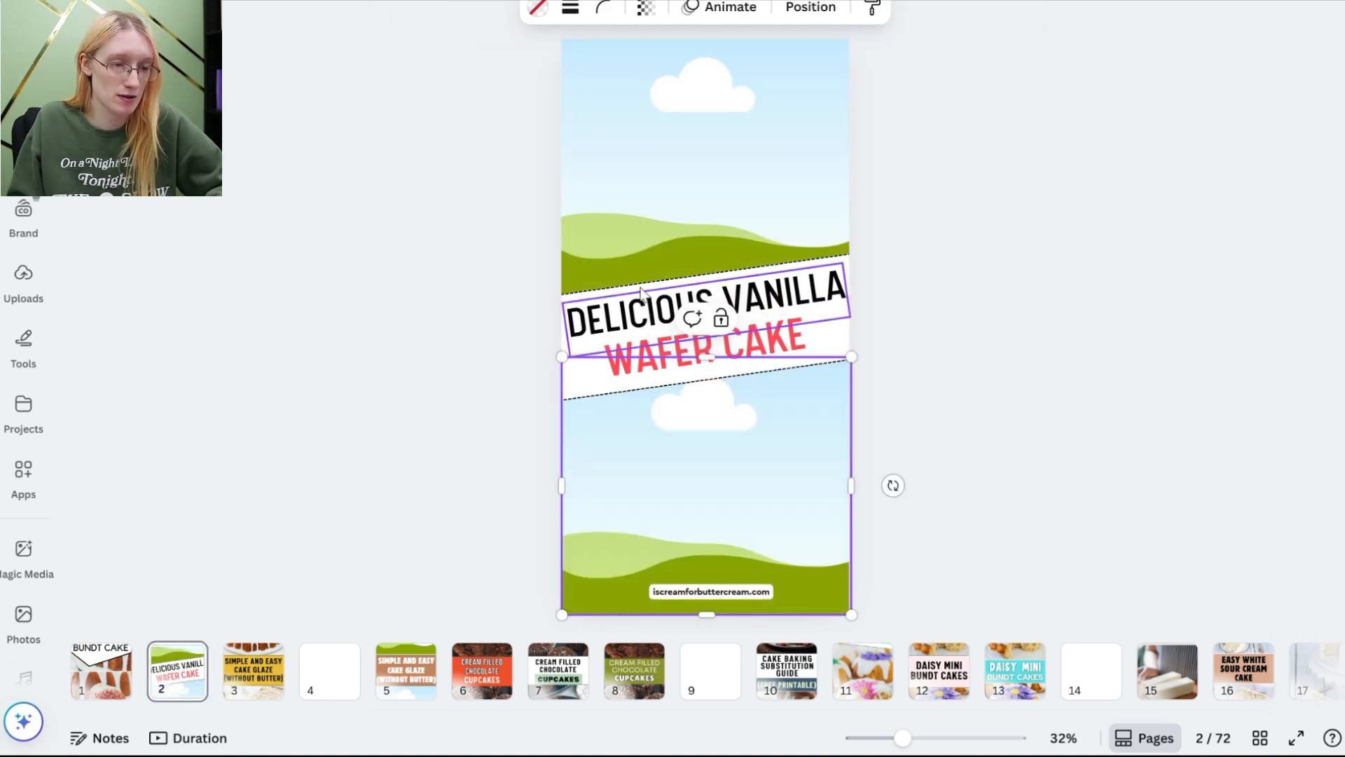
# Step: Set the "Delicious Vanilla" text to Comic Sans at size 105 and resize its text box to wrap onto two lines
pyautogui.click(821, 307)
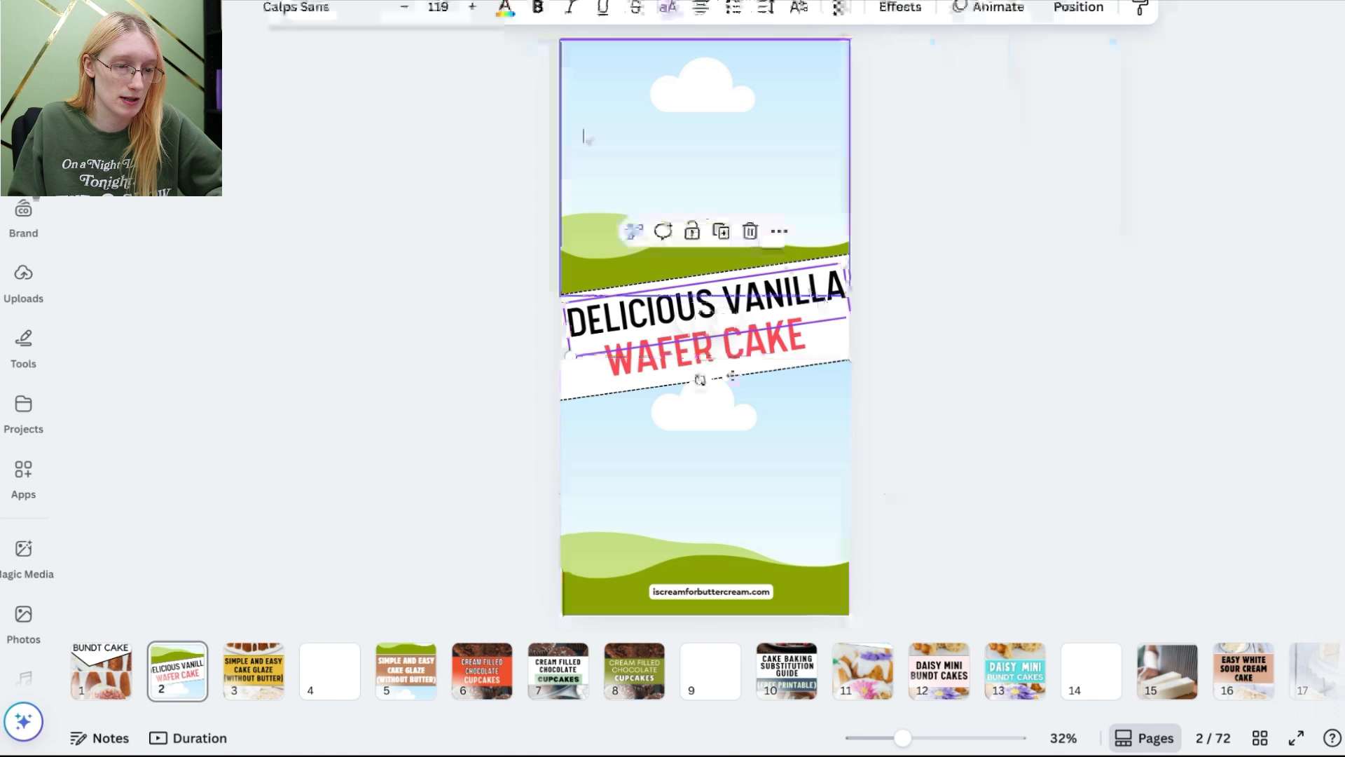
pyautogui.click(339, 10)
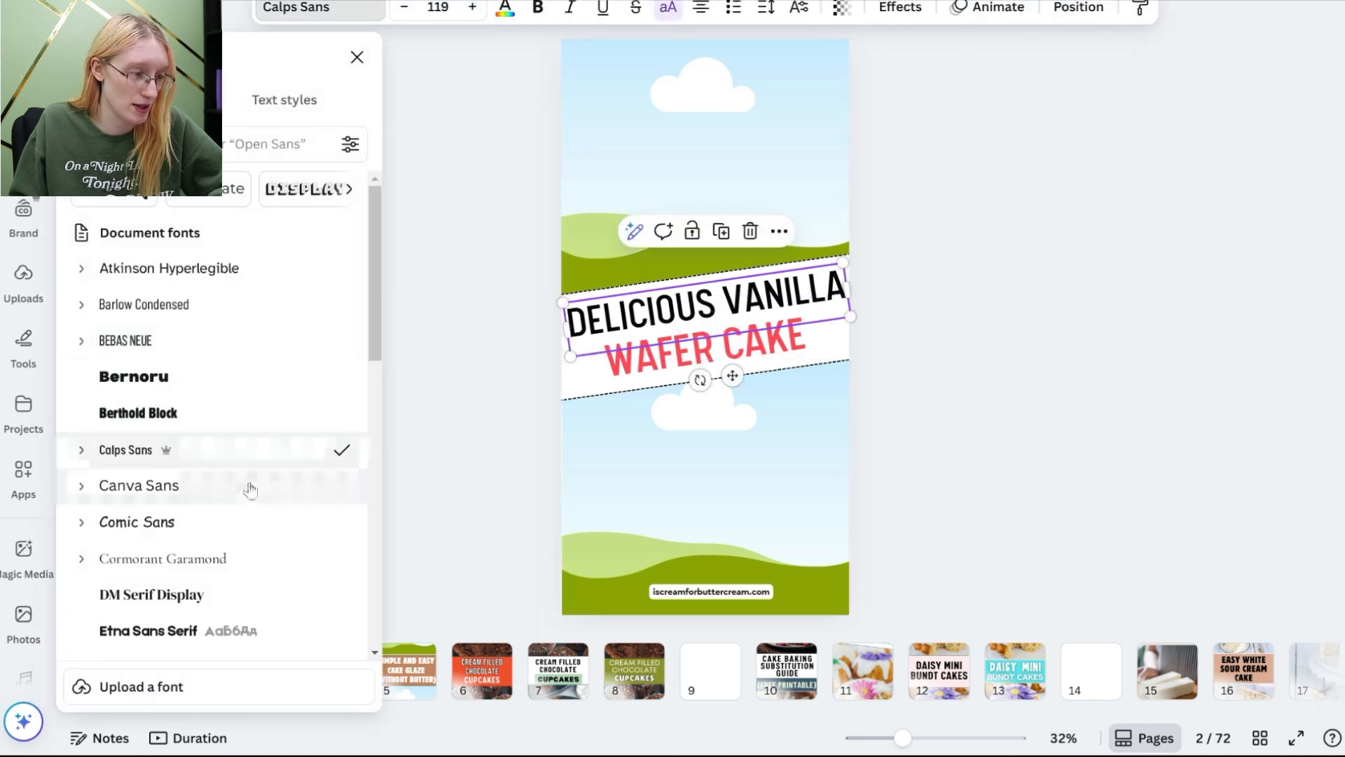
pyautogui.click(137, 522)
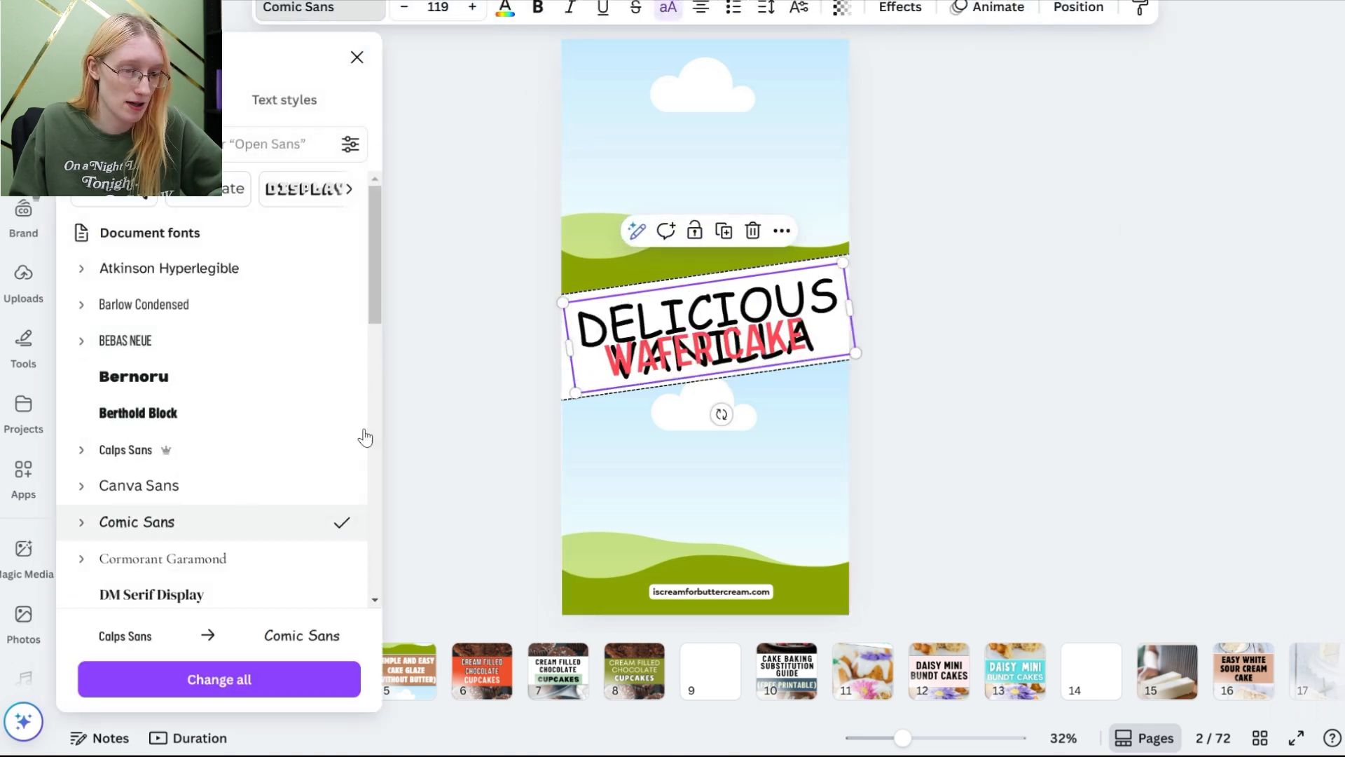
pyautogui.click(407, 9)
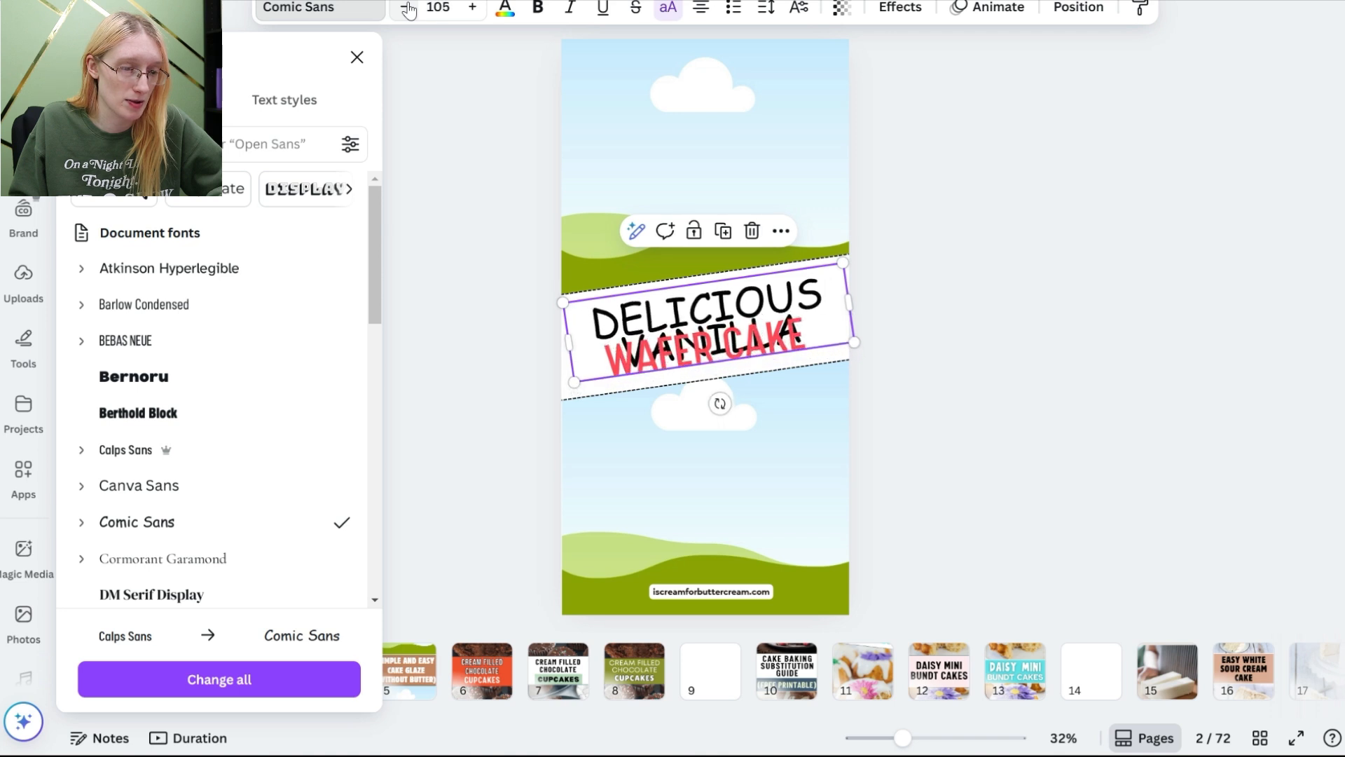
pyautogui.moveTo(711, 373); pyautogui.dragTo(753, 521)
pyautogui.moveTo(760, 328); pyautogui.dragTo(756, 321)
pyautogui.moveTo(799, 495); pyautogui.dragTo(734, 391)
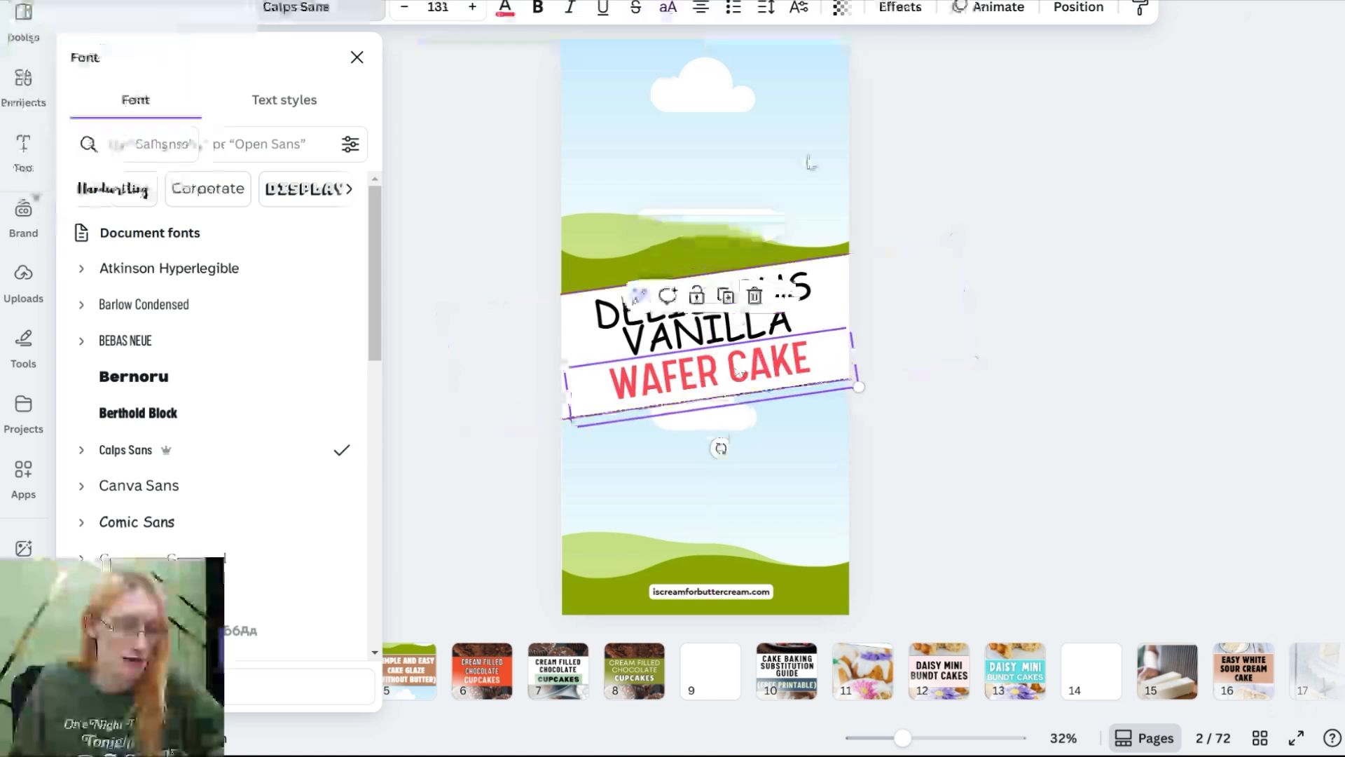
# Step: Color the "Wafer Cake" line olive green
pyautogui.click(505, 8)
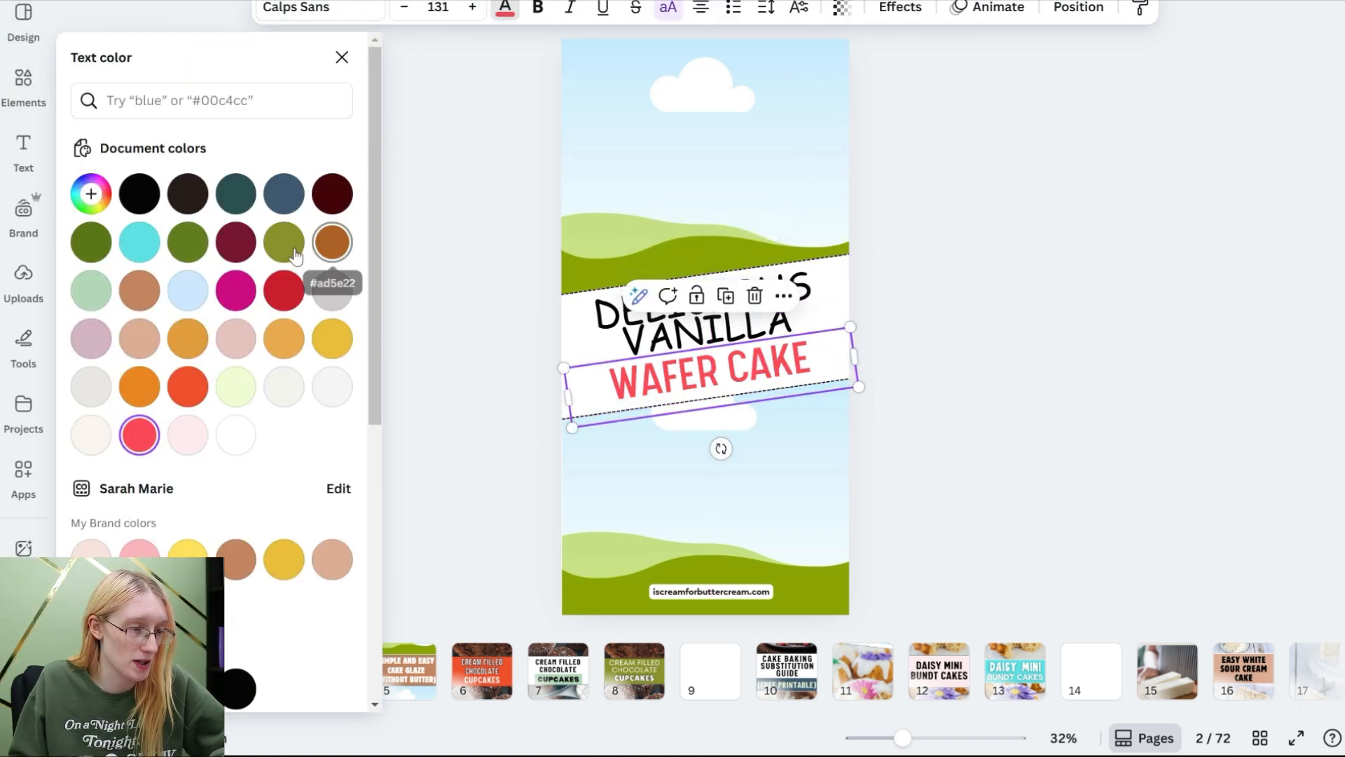
pyautogui.click(187, 242)
pyautogui.click(985, 370)
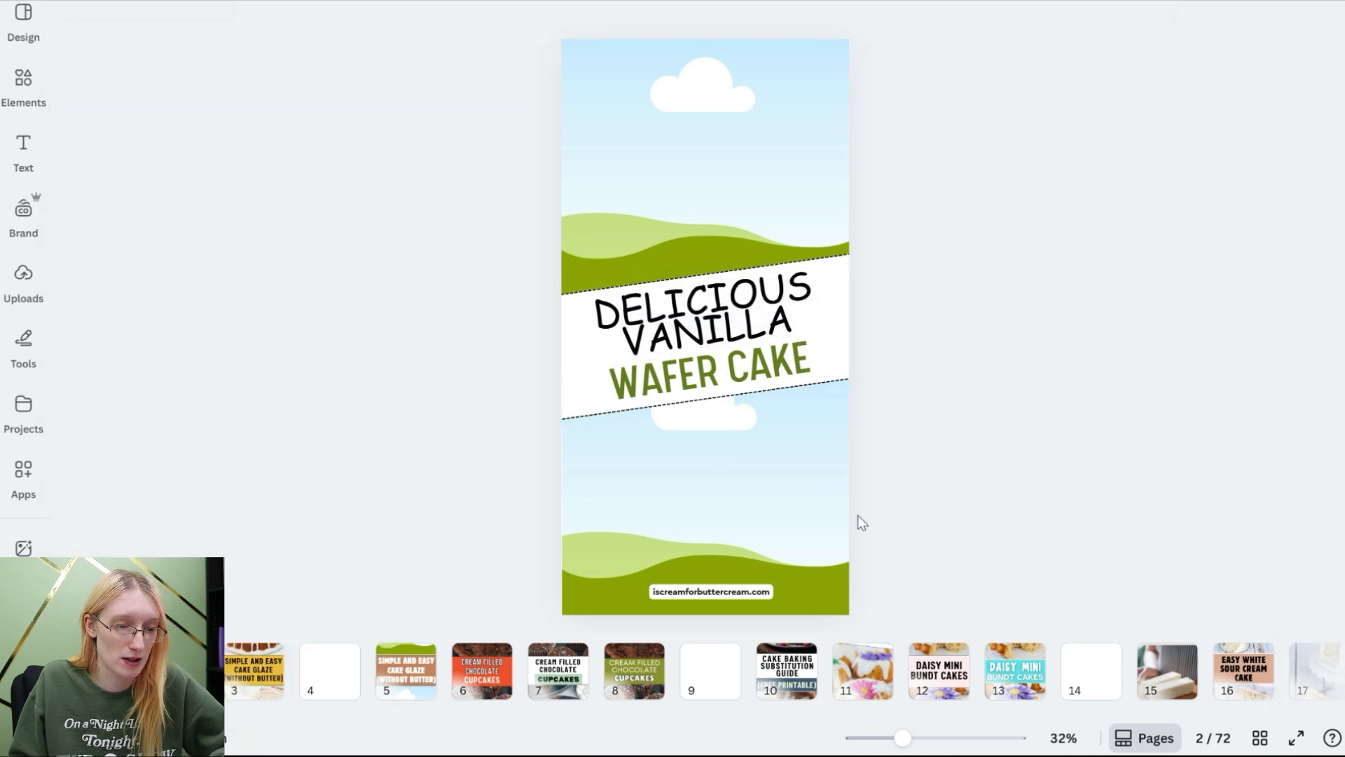
# Step: Adjust the title text spacing and move the whole title banner to the top of the pin
pyautogui.click(805, 315)
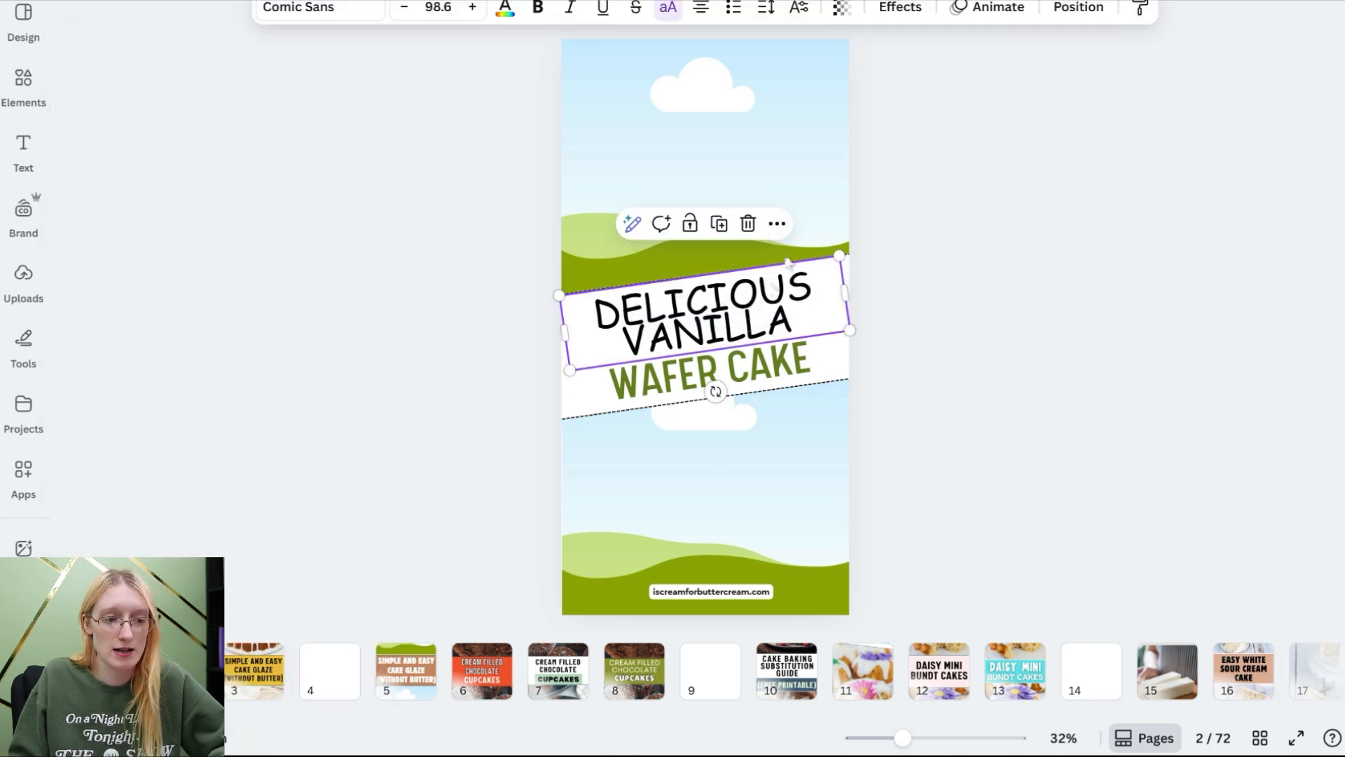
pyautogui.click(768, 11)
pyautogui.moveTo(703, 147); pyautogui.dragTo(705, 147)
pyautogui.moveTo(968, 377); pyautogui.dragTo(930, 356)
pyautogui.moveTo(855, 314); pyautogui.dragTo(834, 315)
pyautogui.click(942, 344)
pyautogui.moveTo(942, 339); pyautogui.dragTo(789, 321)
pyautogui.moveTo(707, 476); pyautogui.dragTo(662, 494)
pyautogui.moveTo(820, 368); pyautogui.dragTo(826, 131)
# Step: Delete the top image frame and enlarge the remaining frame to fill the pin below the banner
pyautogui.click(818, 287)
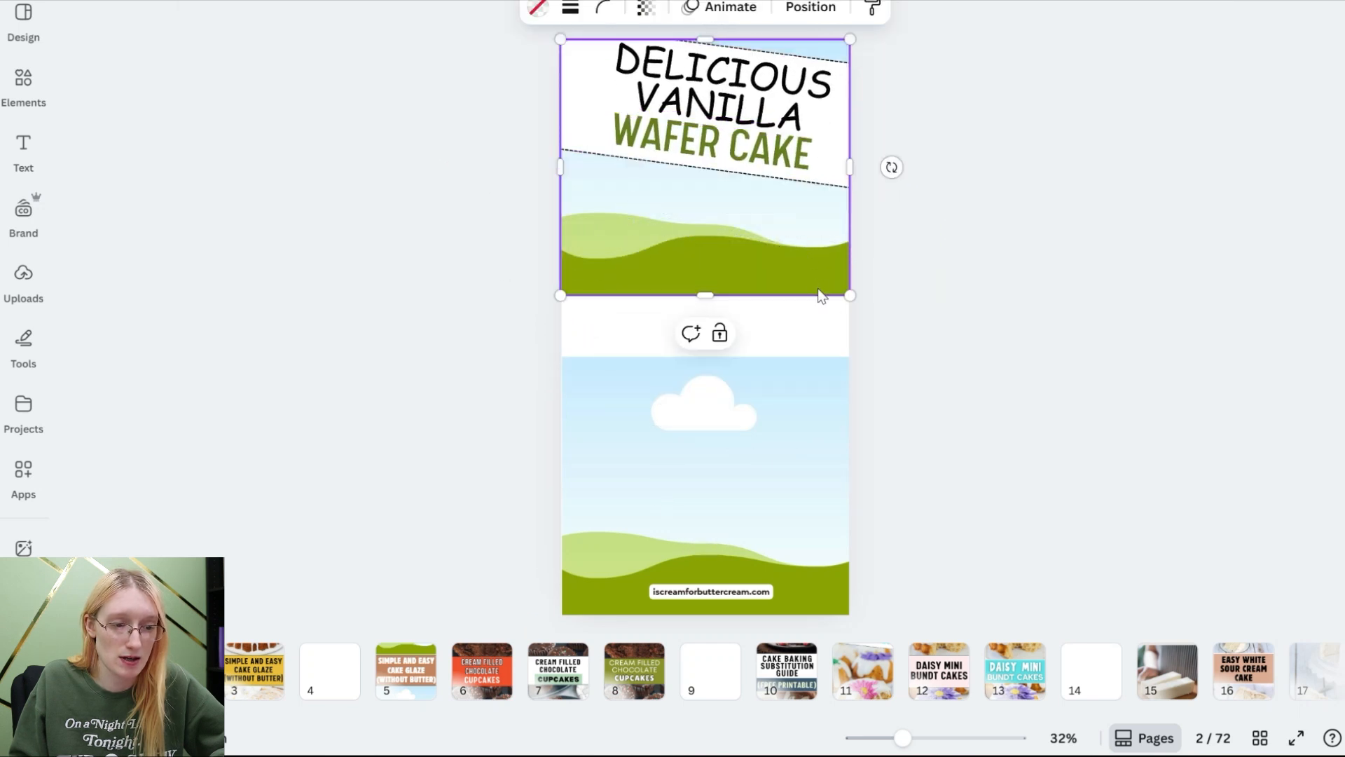
pyautogui.press('Delete')
pyautogui.moveTo(796, 372); pyautogui.dragTo(679, 224)
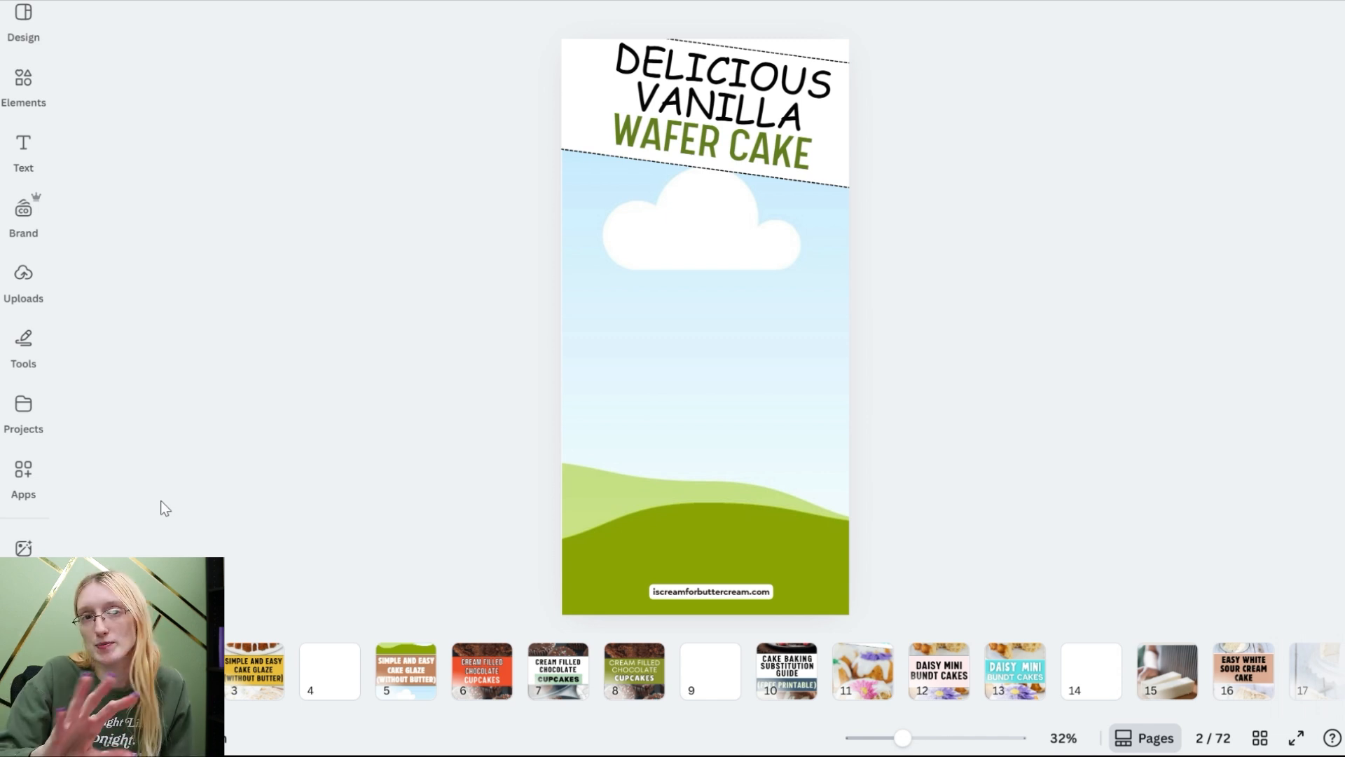
pyautogui.click(613, 469)
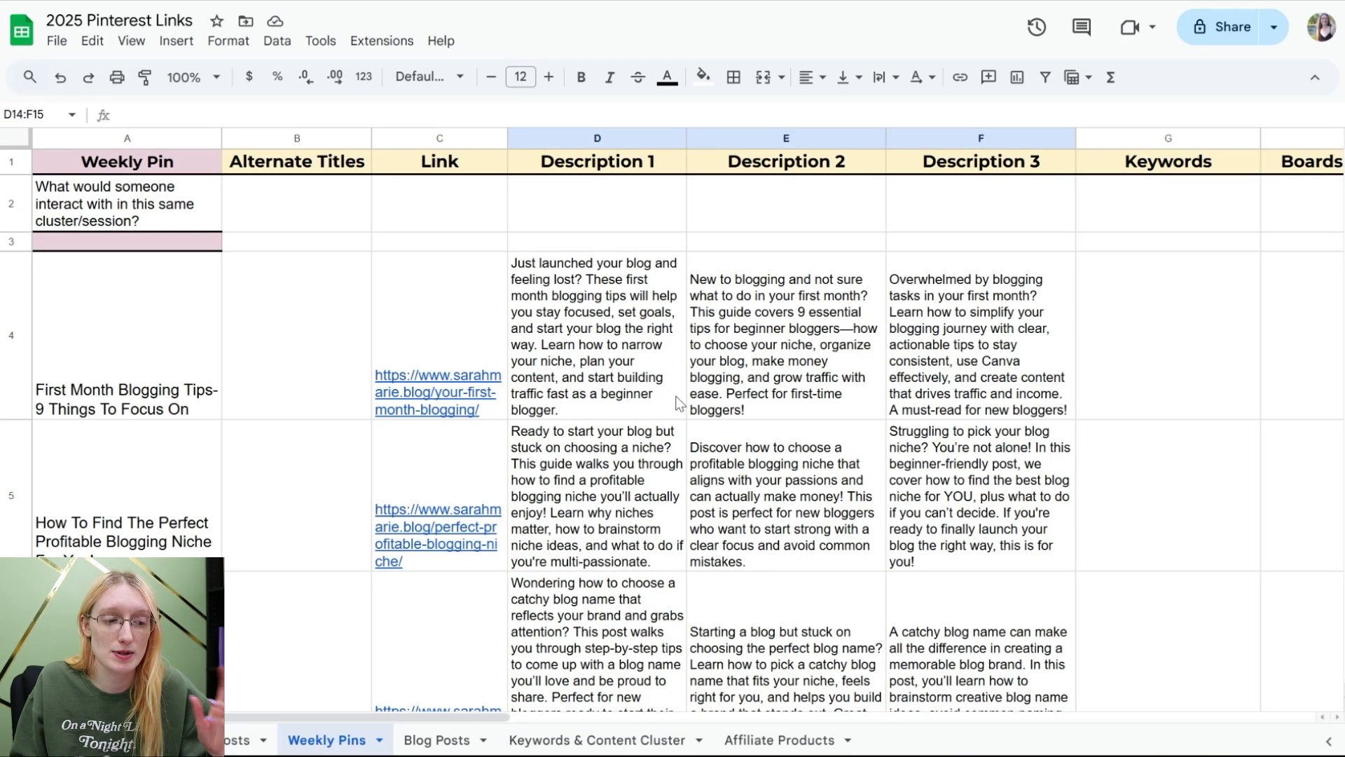
# Step: Examine the pin title, link, description and boards cells of the first blog post row in the Weekly Pins sheet
pyautogui.click(573, 327)
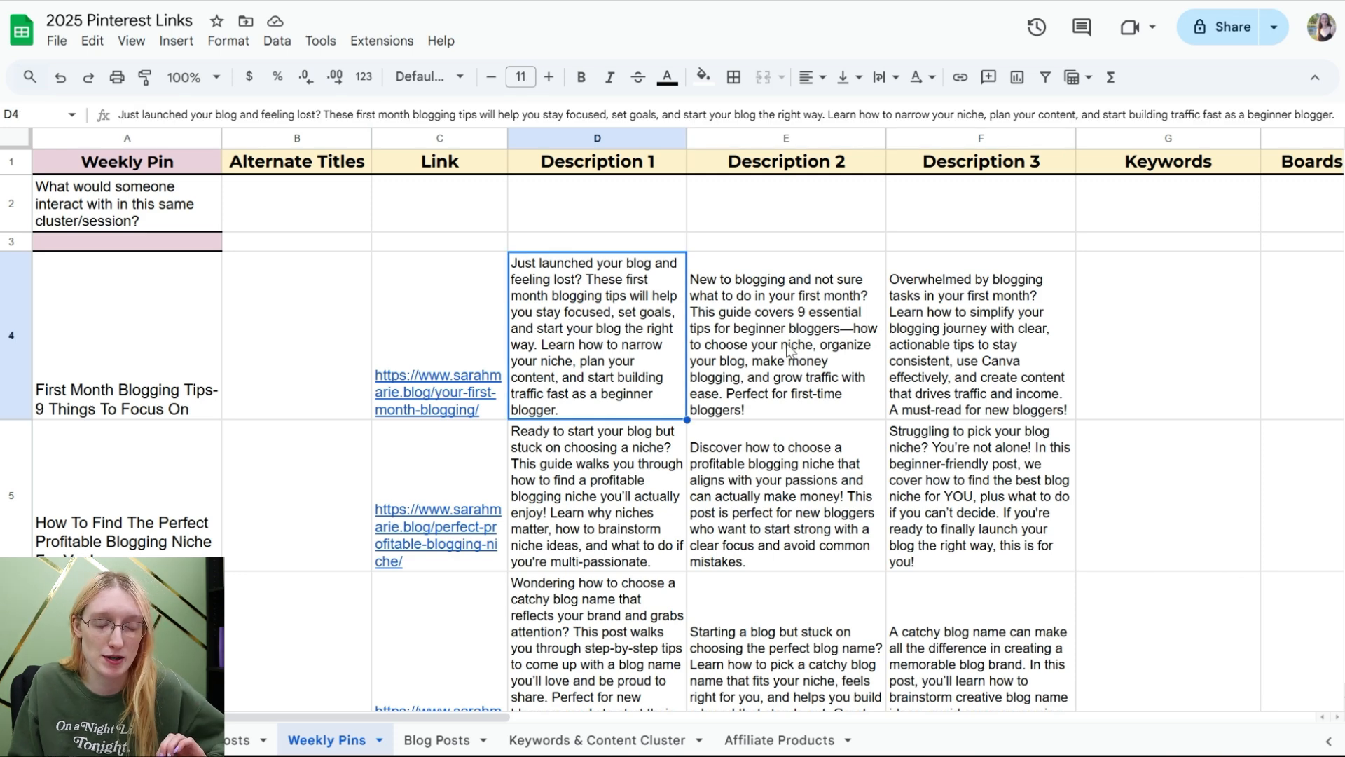
pyautogui.click(175, 294)
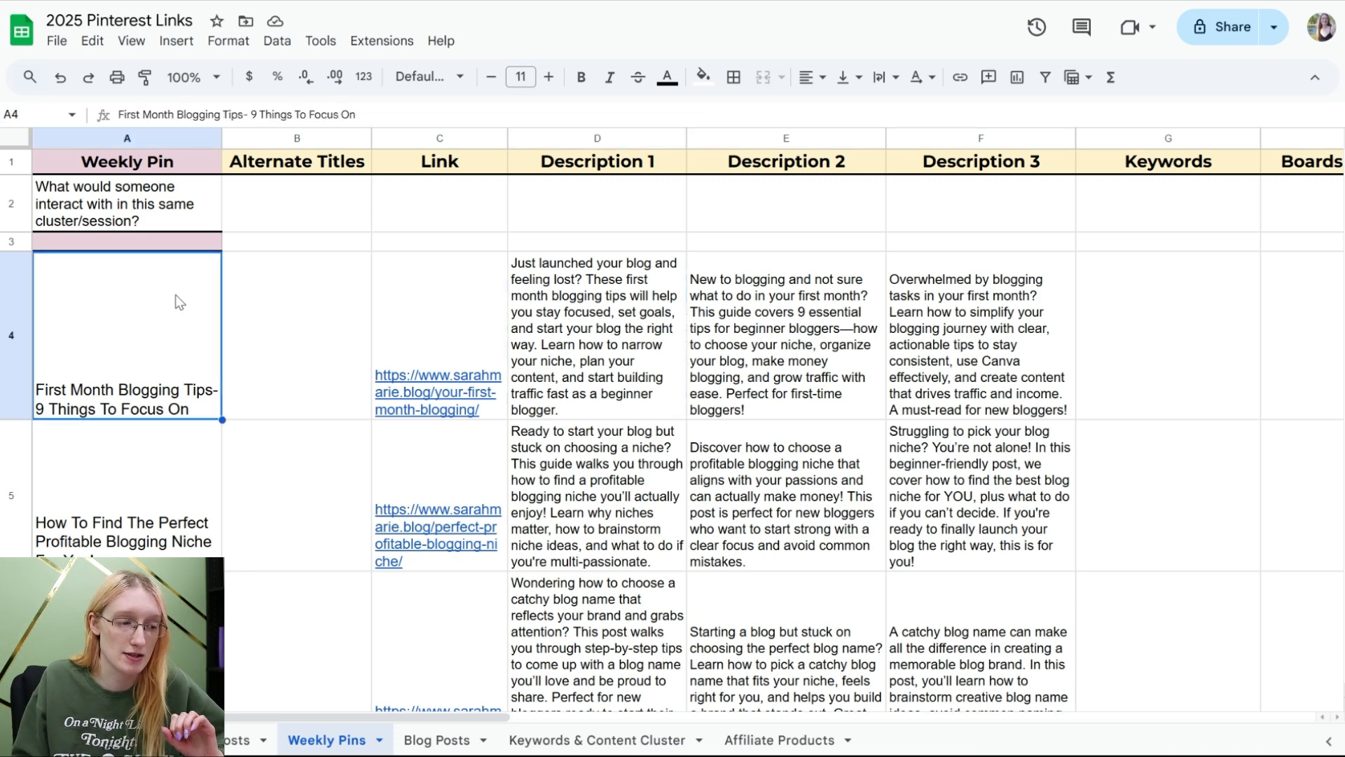
pyautogui.click(440, 310)
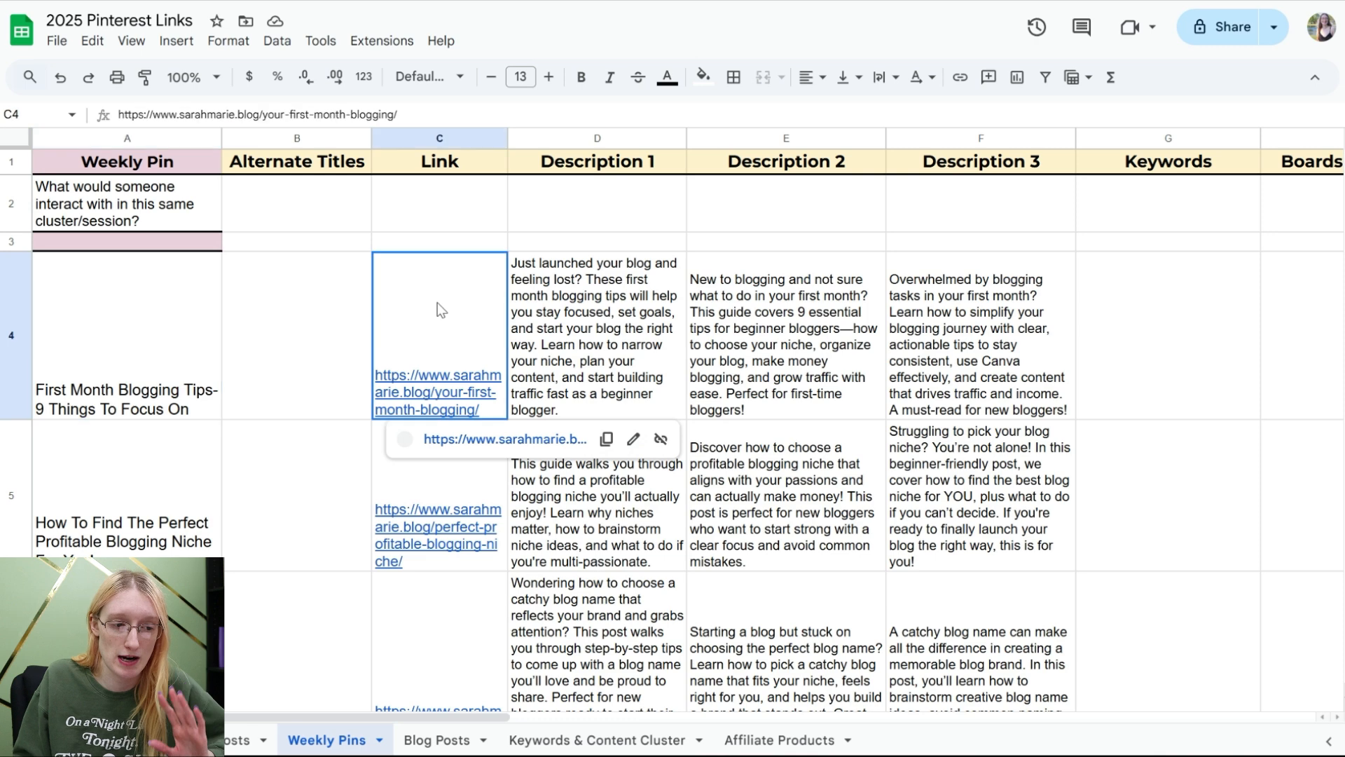
pyautogui.click(589, 308)
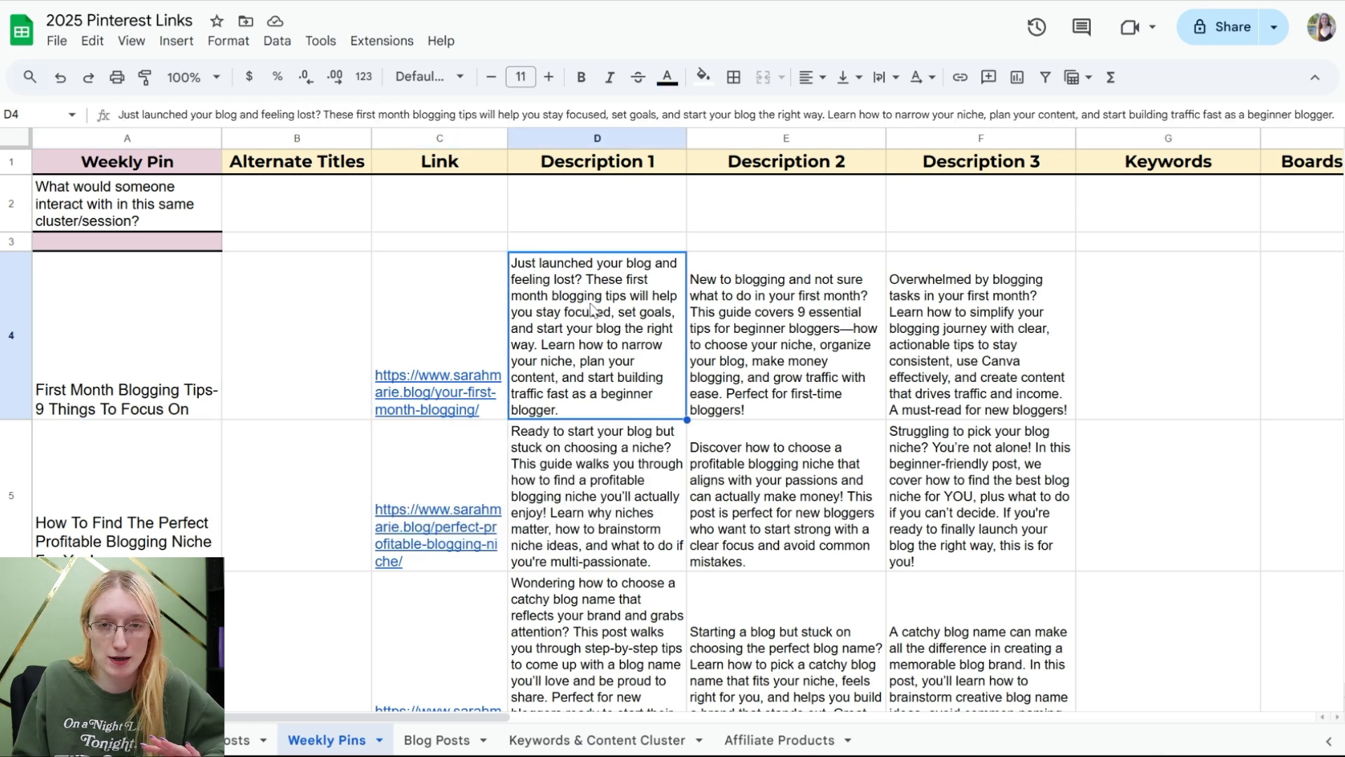
pyautogui.click(1306, 322)
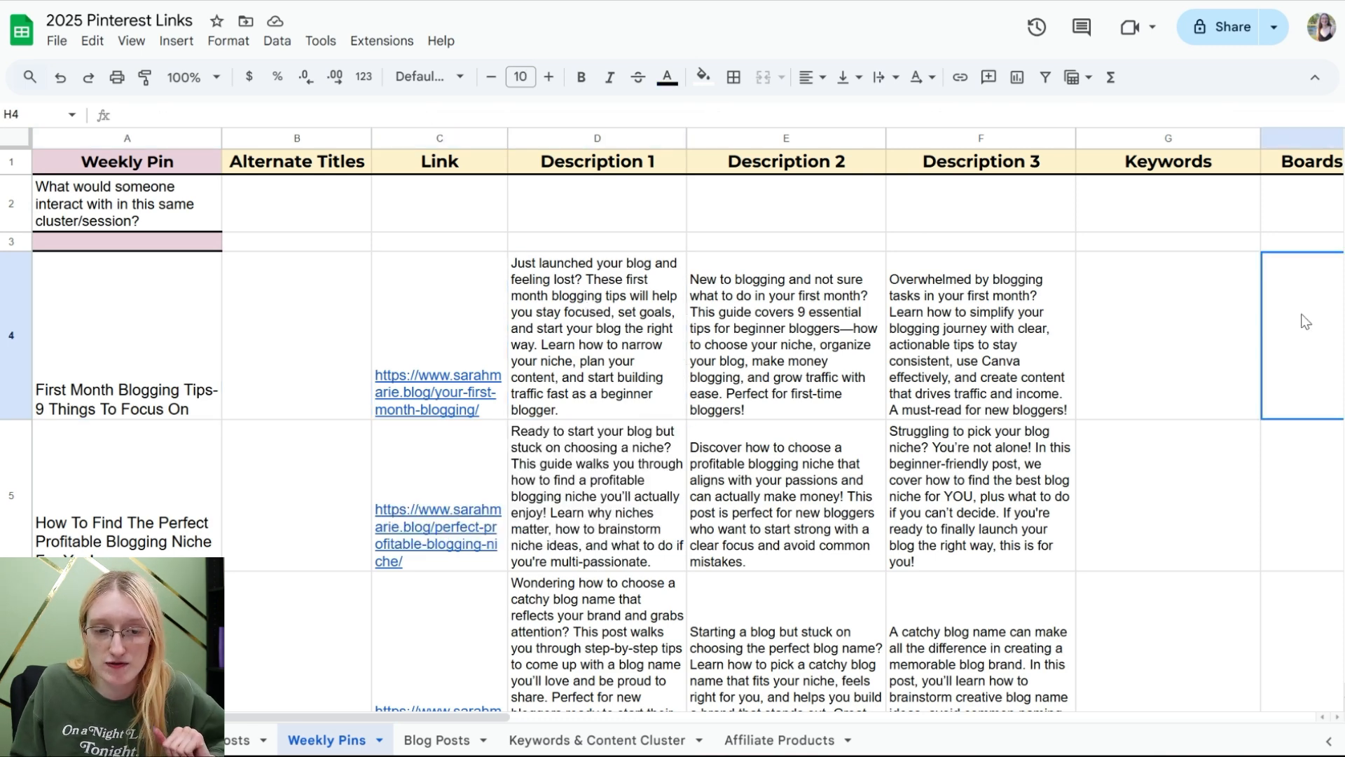